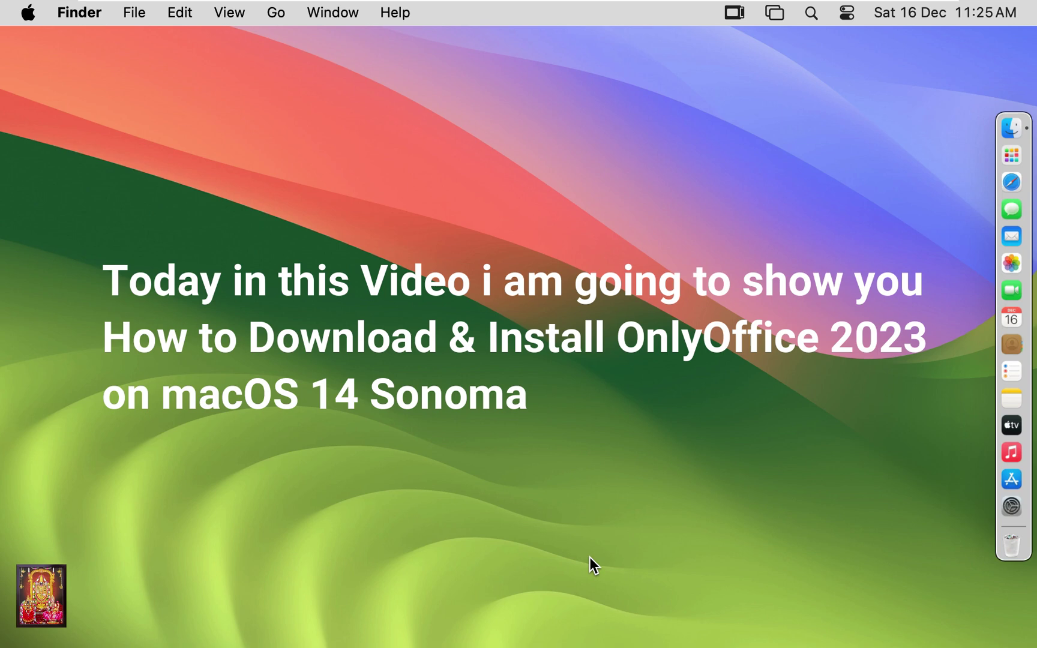
- Launch Google Chrome from the first page of Launchpad
click(1010, 157)
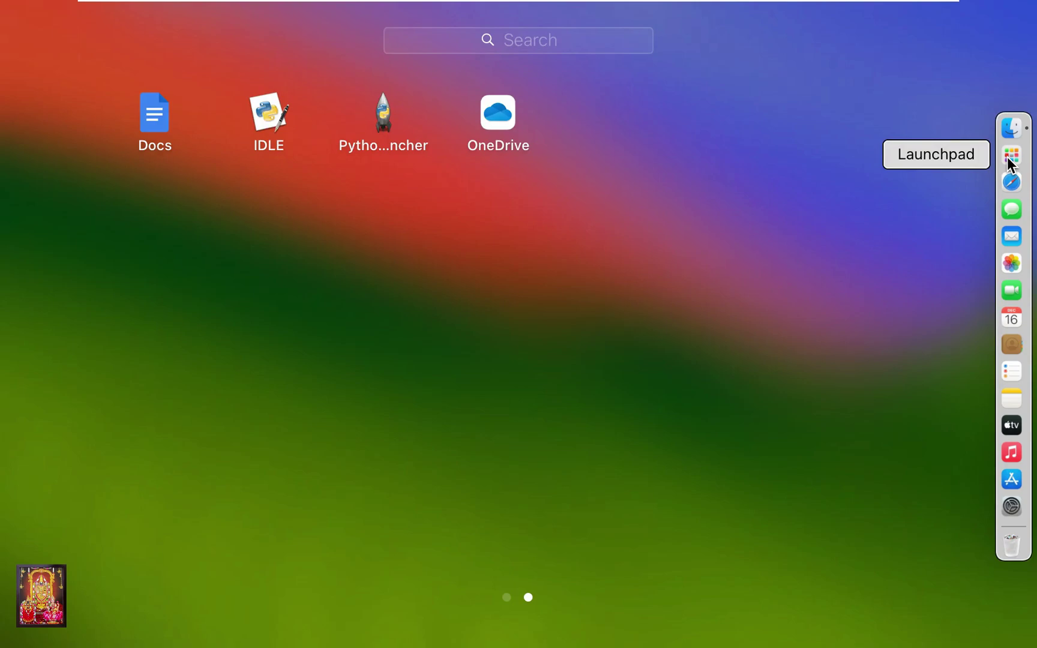
click(502, 598)
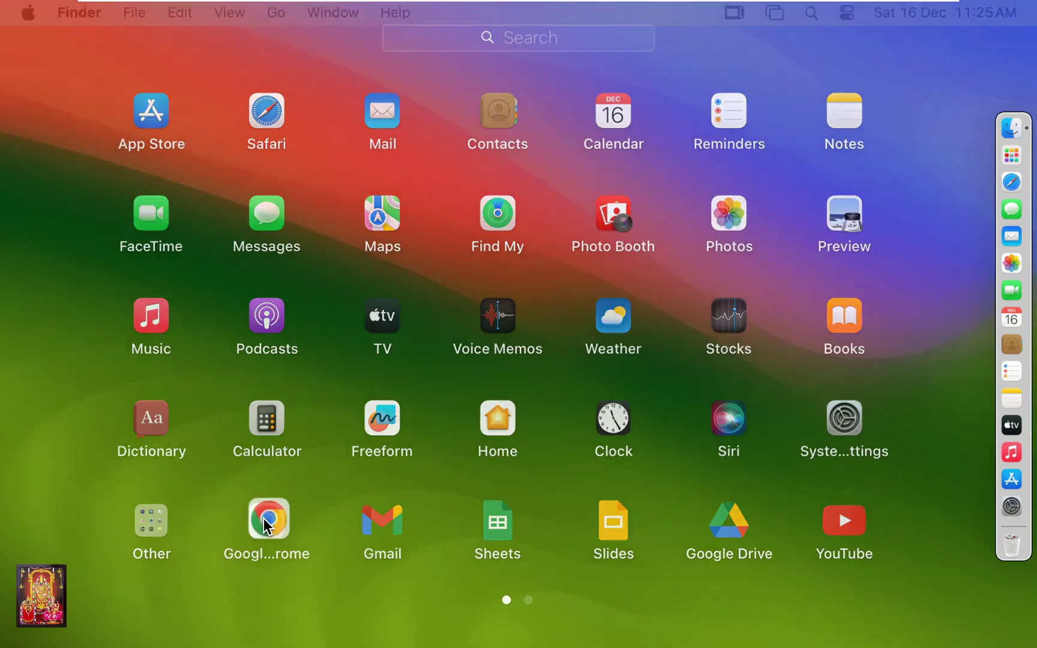
click(266, 518)
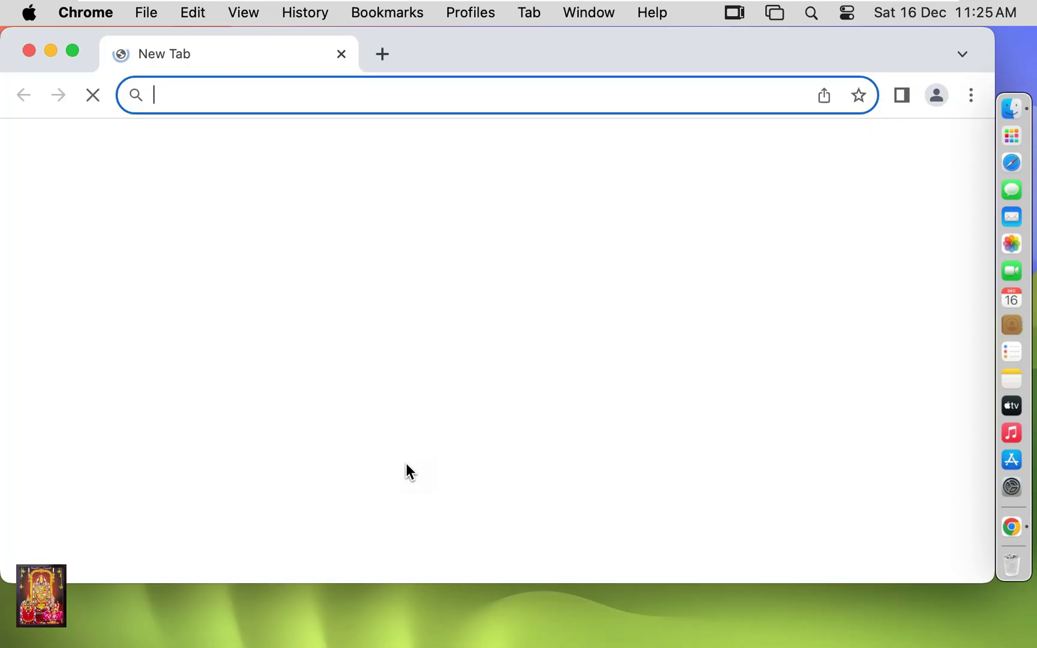
- Make the Chrome window full screen and load google.com
click(71, 51)
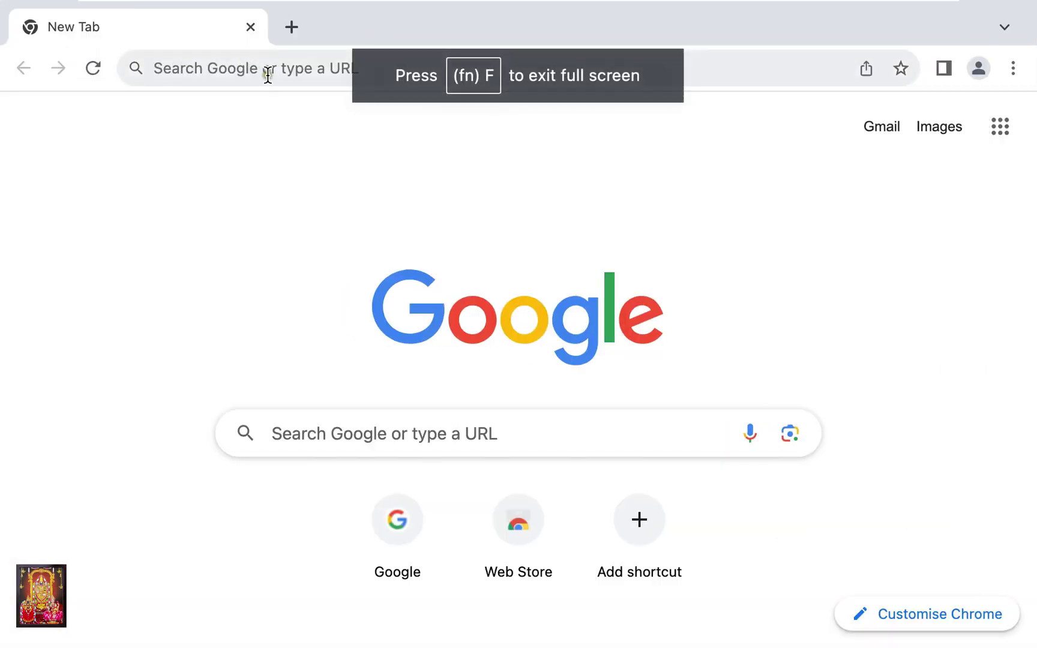
click(278, 71)
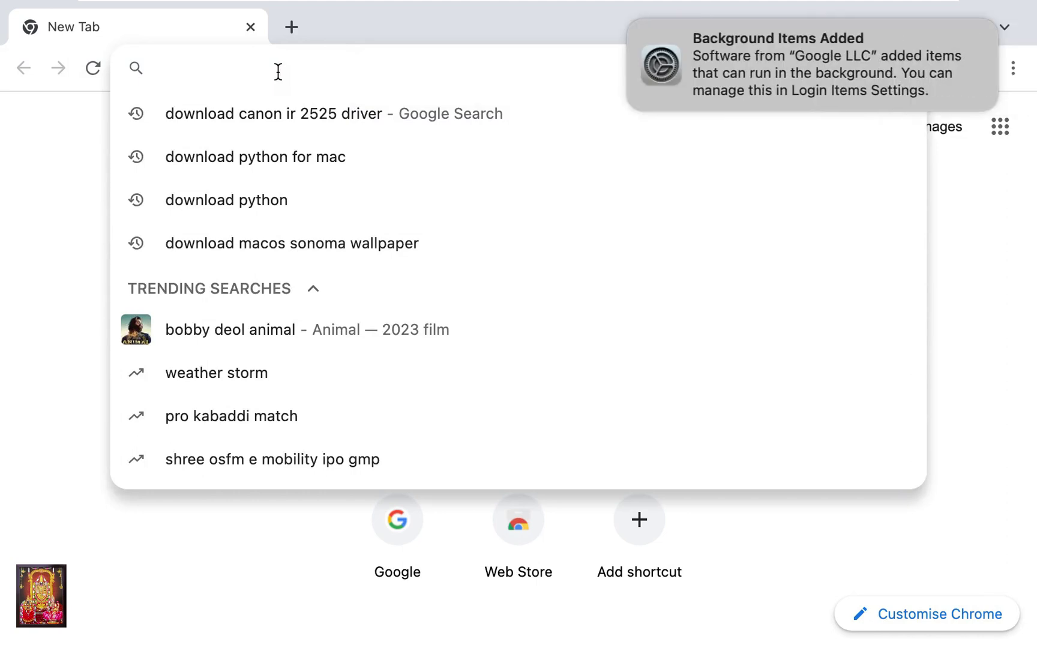
text(google.)
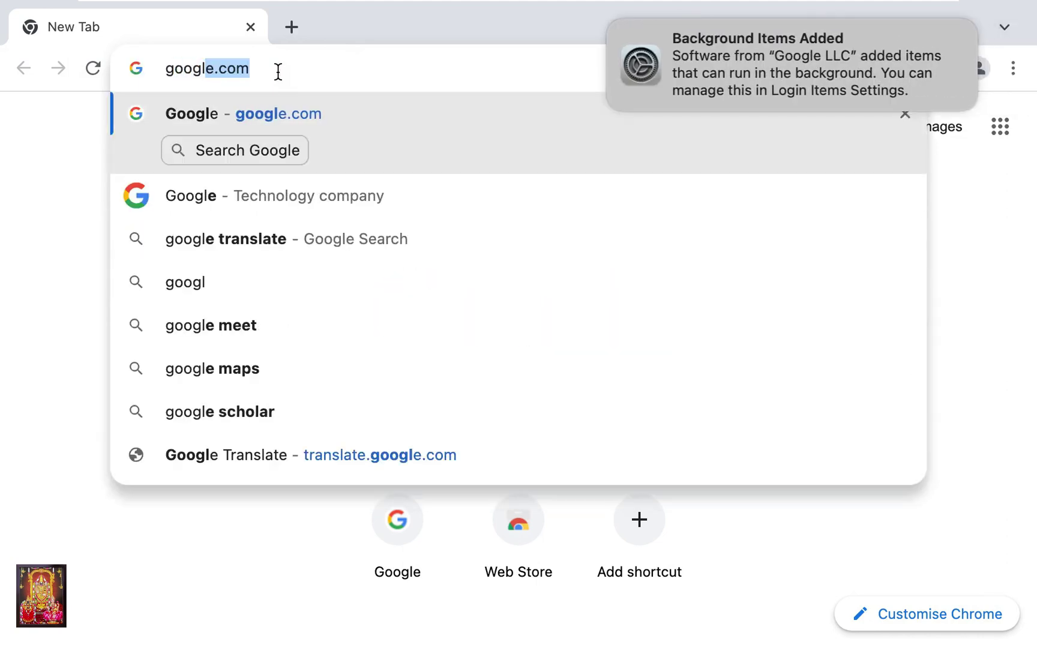
text(com)
key(Return)
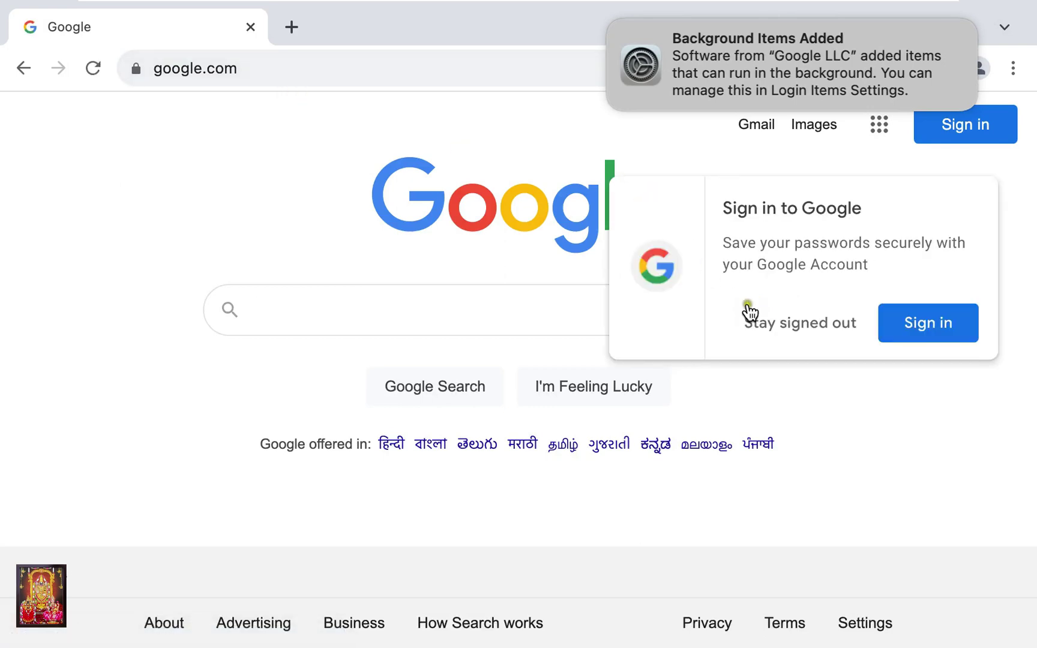
- Dismiss the sign-in prompt and search Google for 'download onlyoffice for mac'
click(769, 329)
click(385, 311)
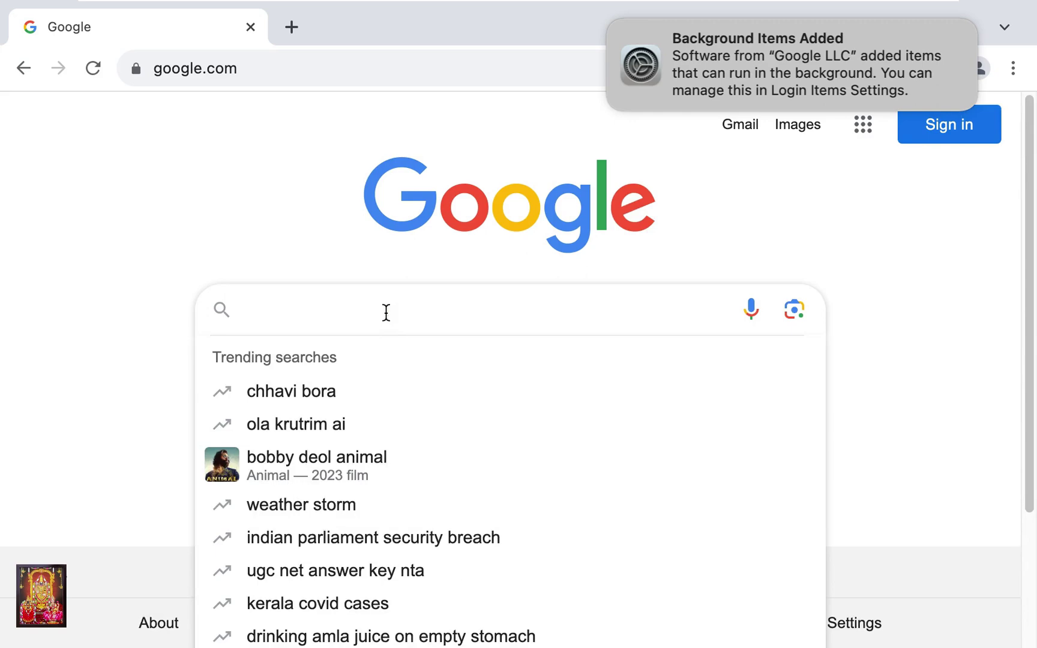
text(download only)
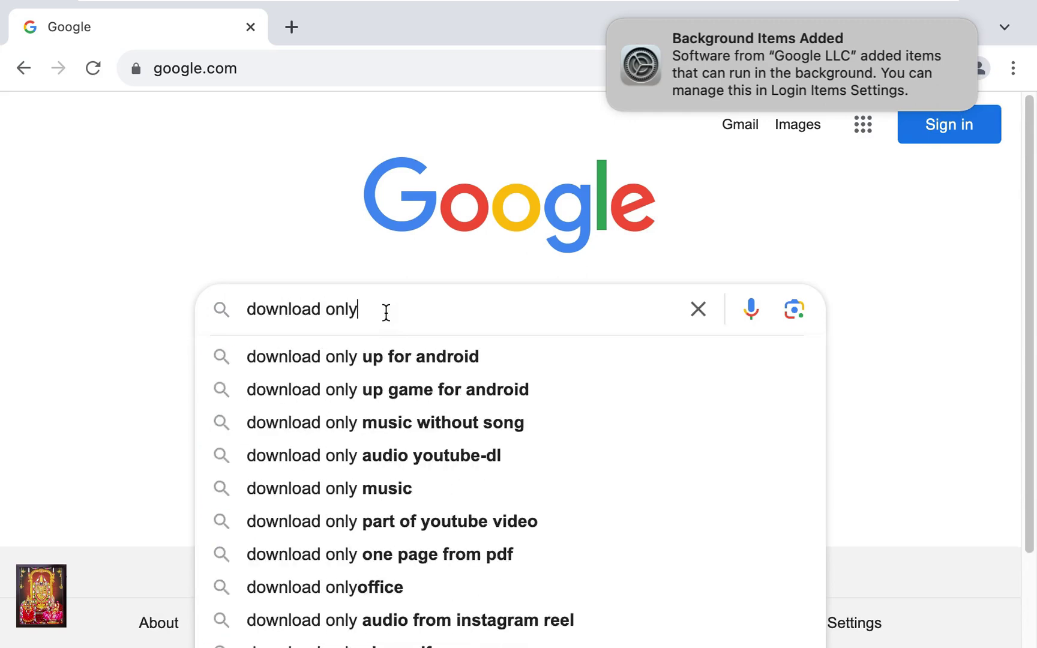
text(office for mac)
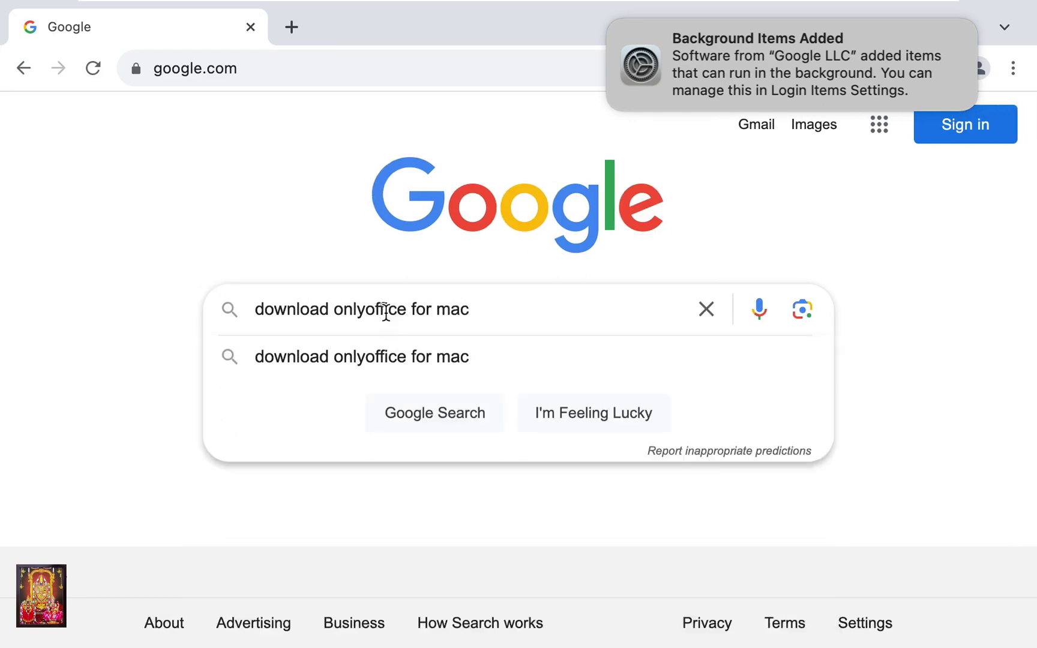
key(Return)
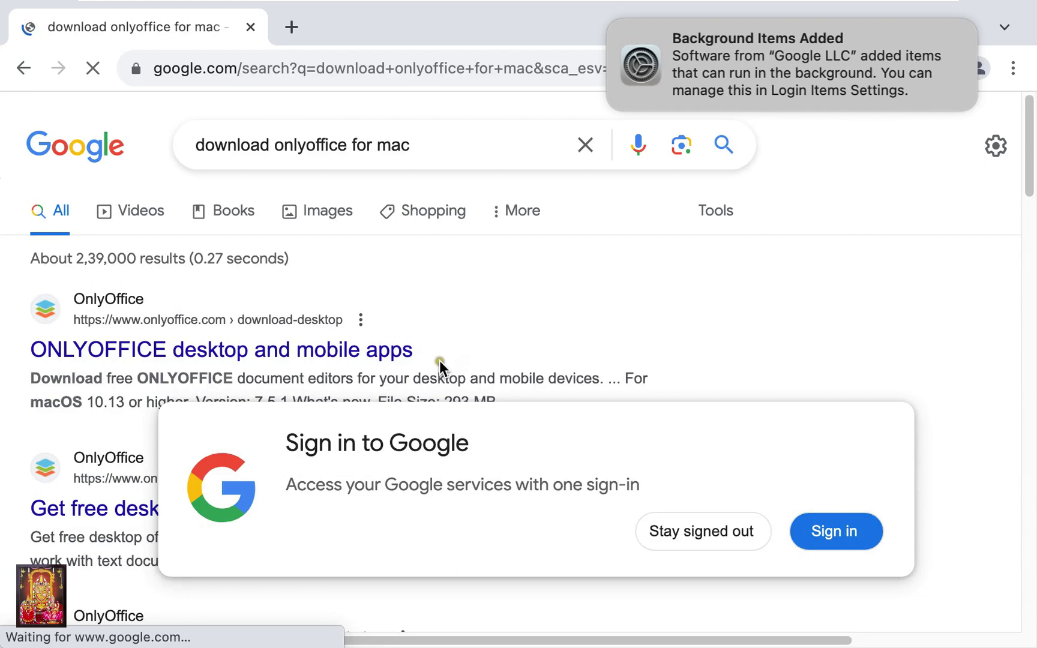
- Stay signed out, open the ONLYOFFICE desktop apps result, accept cookies and scroll to the macOS card
click(736, 536)
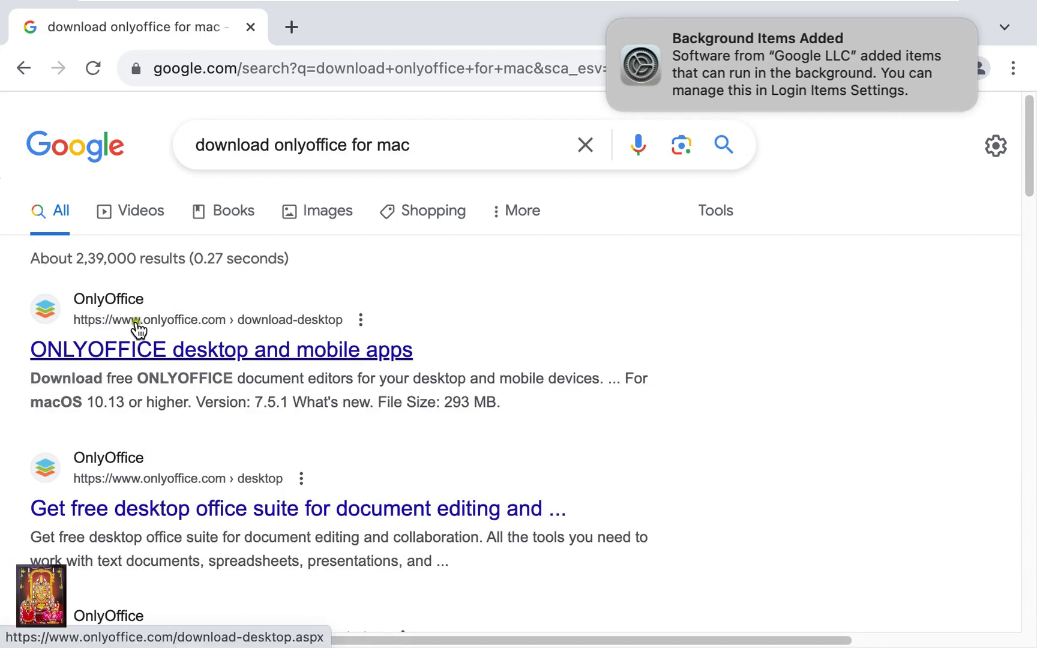
click(197, 324)
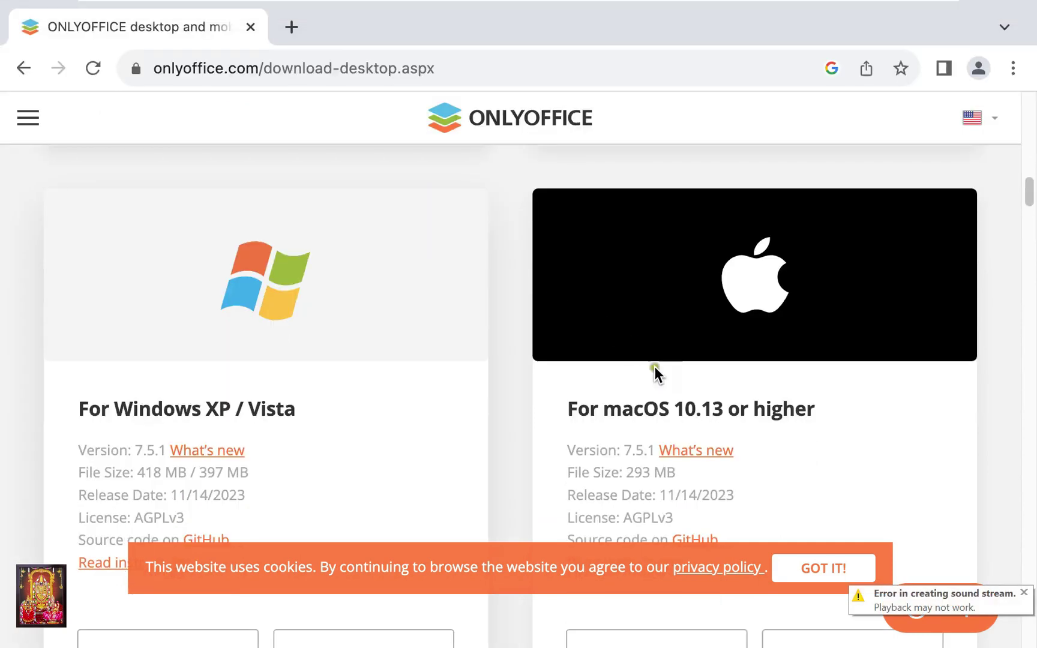
click(809, 569)
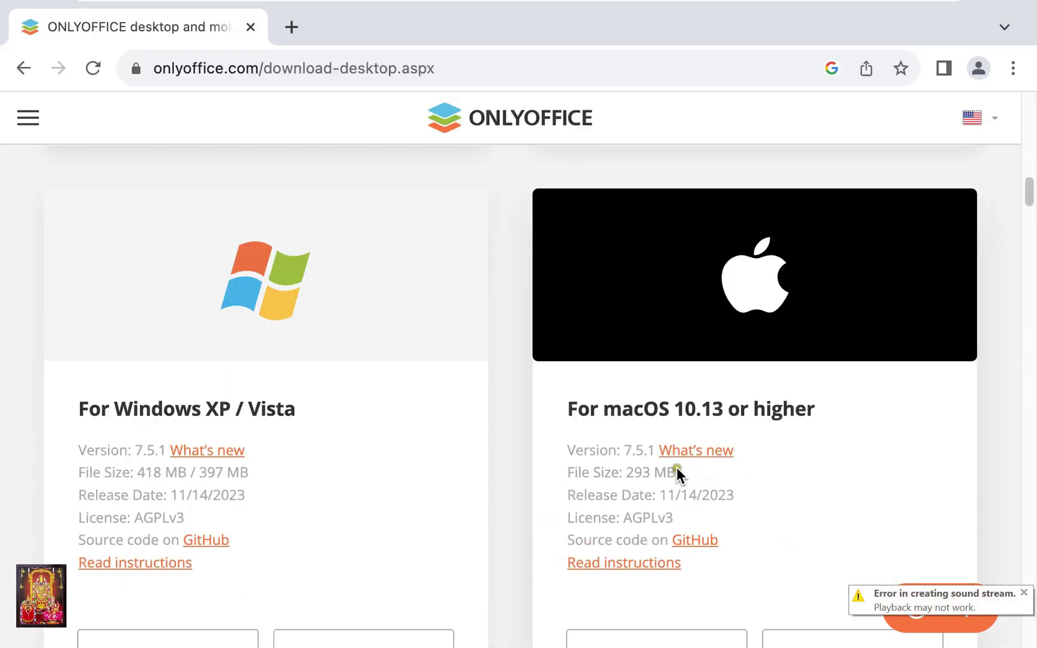
scroll(699, 458, down, 1)
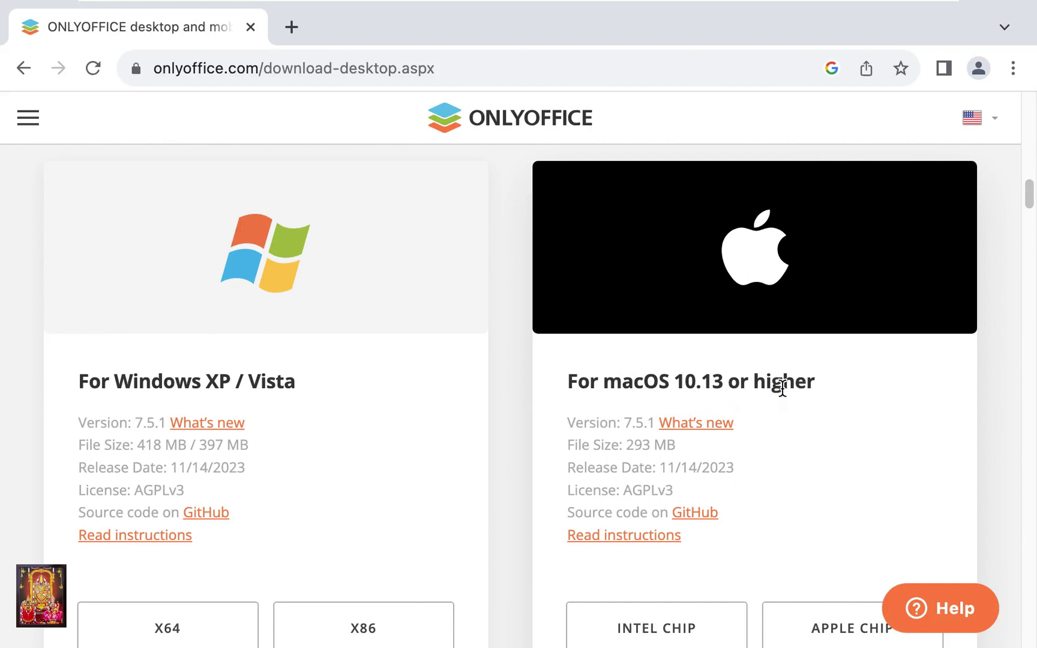
scroll(747, 454, down, 2)
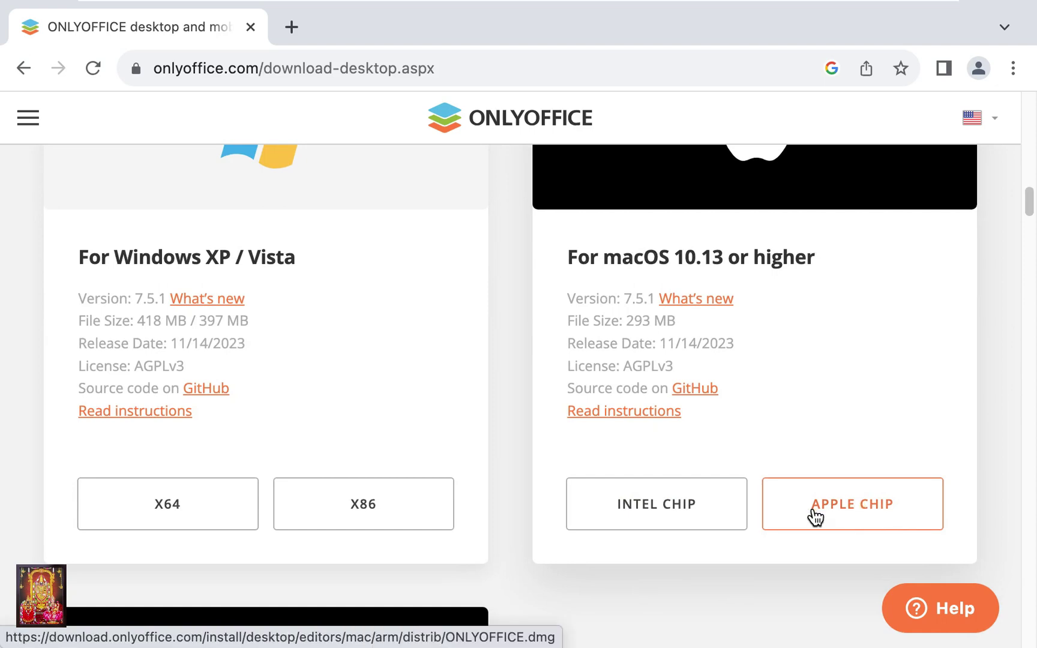
- Download the Intel-chip ONLYOFFICE.dmg (293 MB) and confirm it shows Done in Chrome's downloads
click(646, 510)
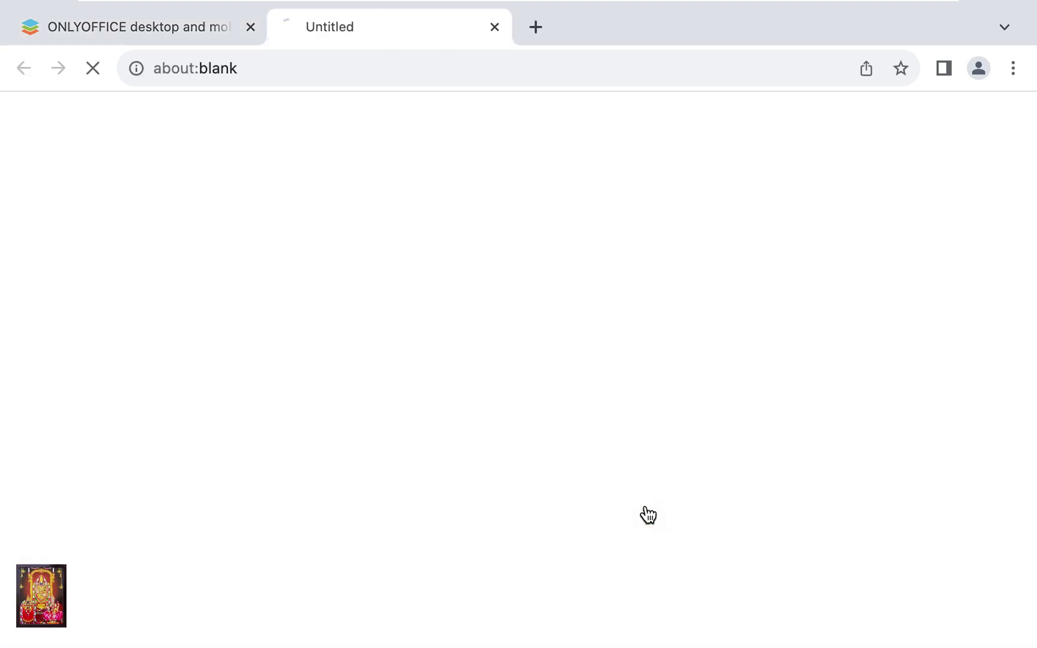
click(647, 512)
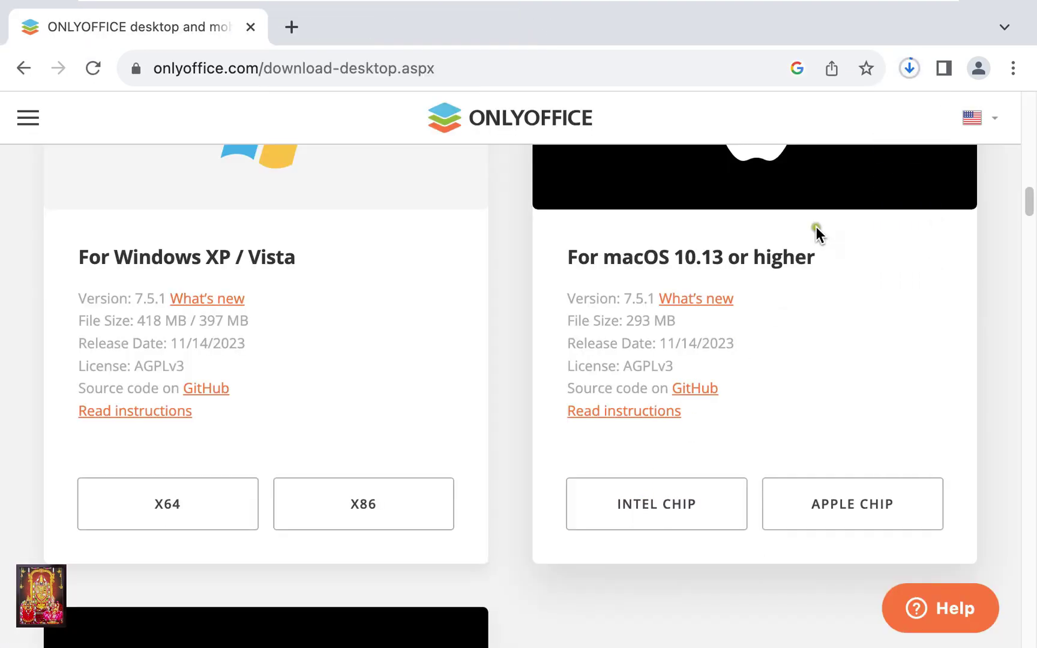
click(908, 66)
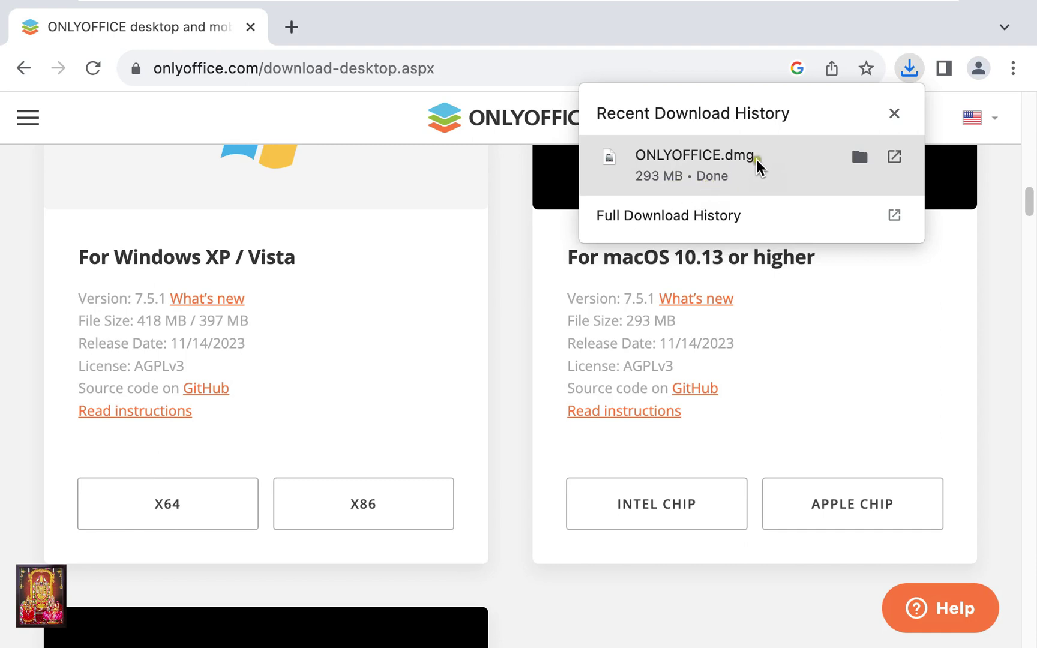
click(894, 114)
mouse_move(624, 14)
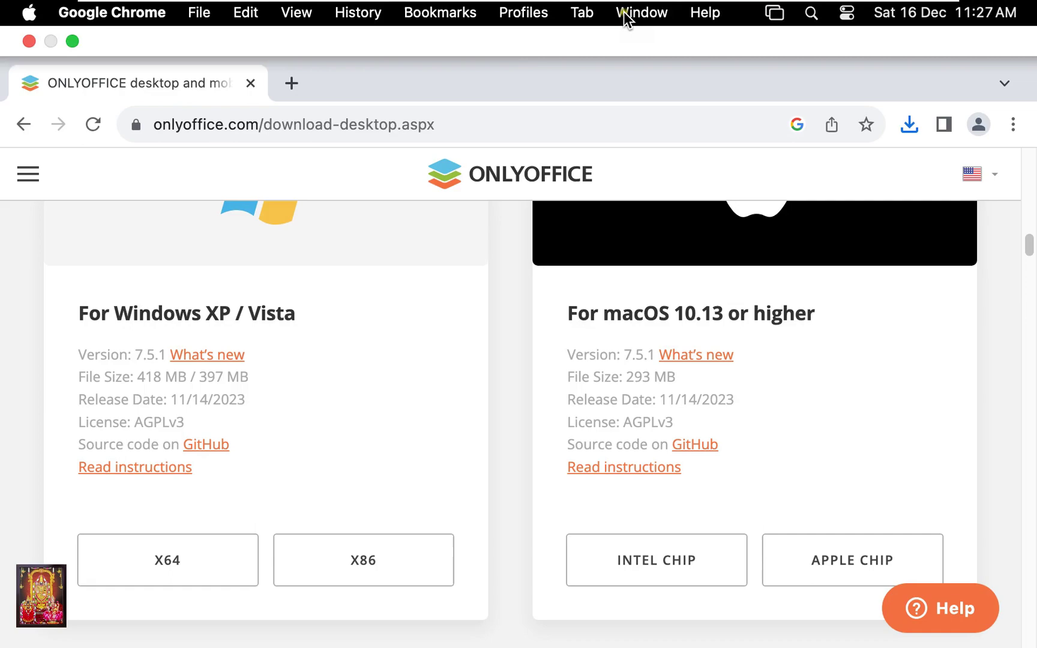
- Exit full screen and open ONLYOFFICE.dmg from Downloads with DiskImageMounter to mount the installer
click(27, 41)
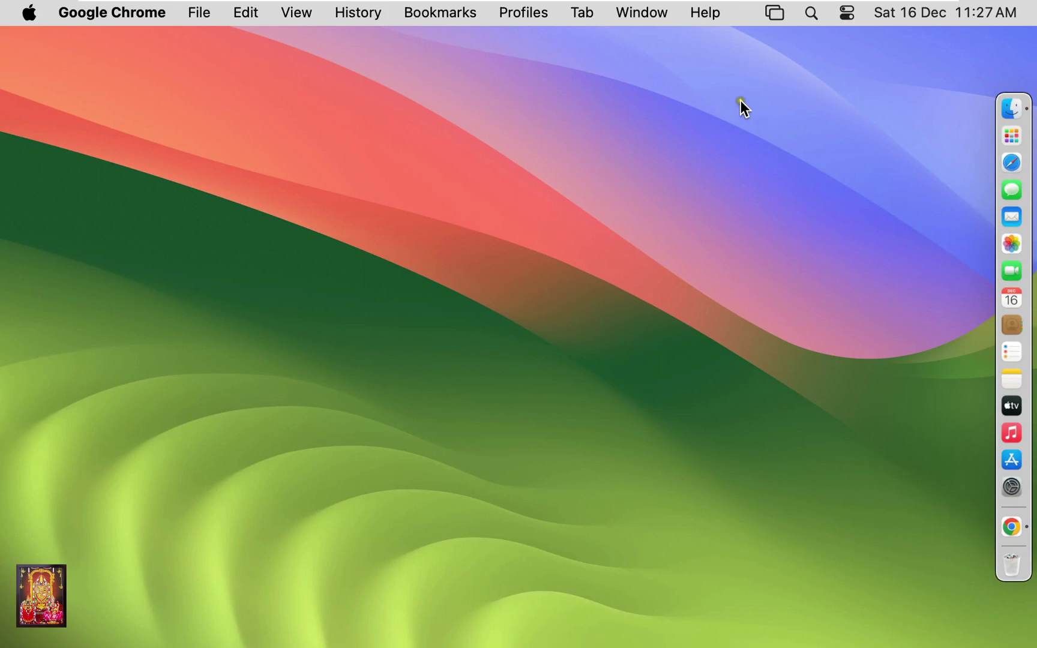
click(1020, 111)
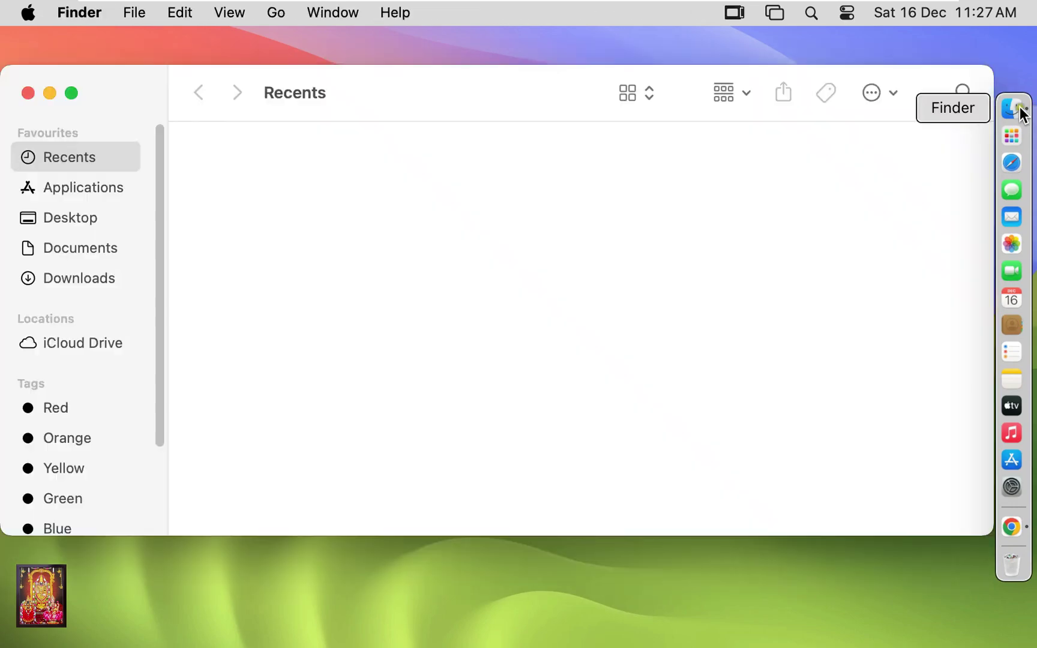
click(86, 275)
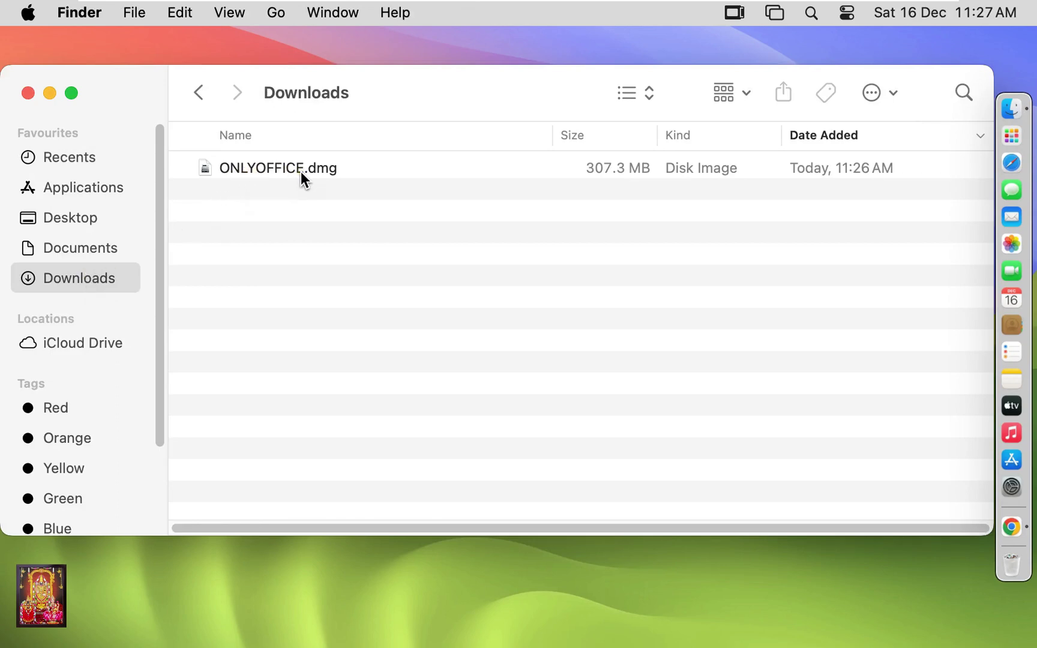
right_click(324, 169)
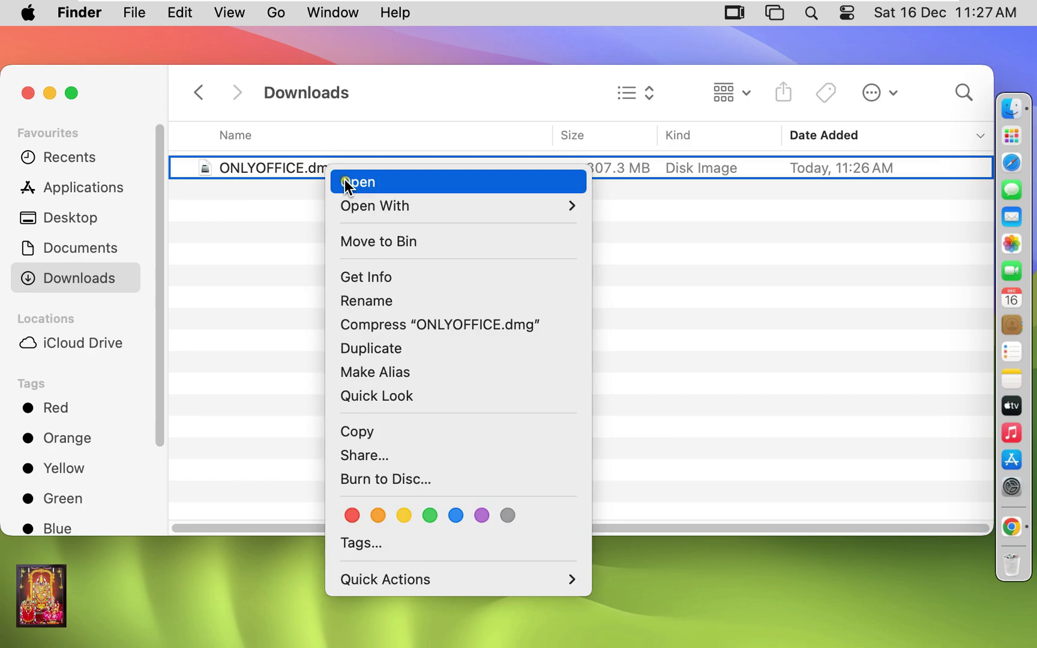
mouse_move(368, 203)
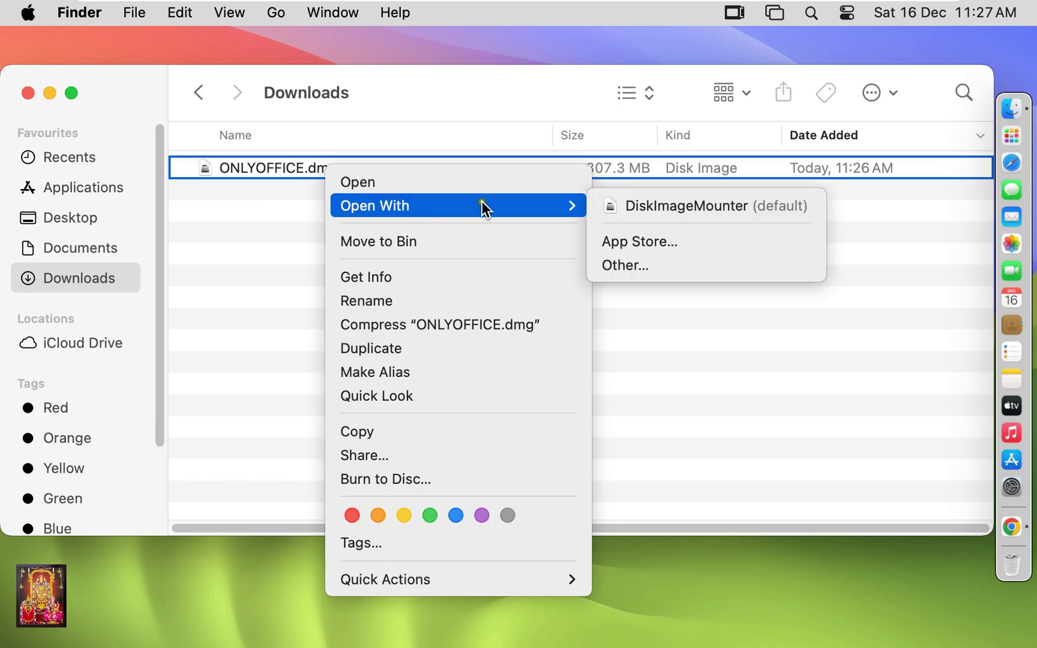
click(653, 212)
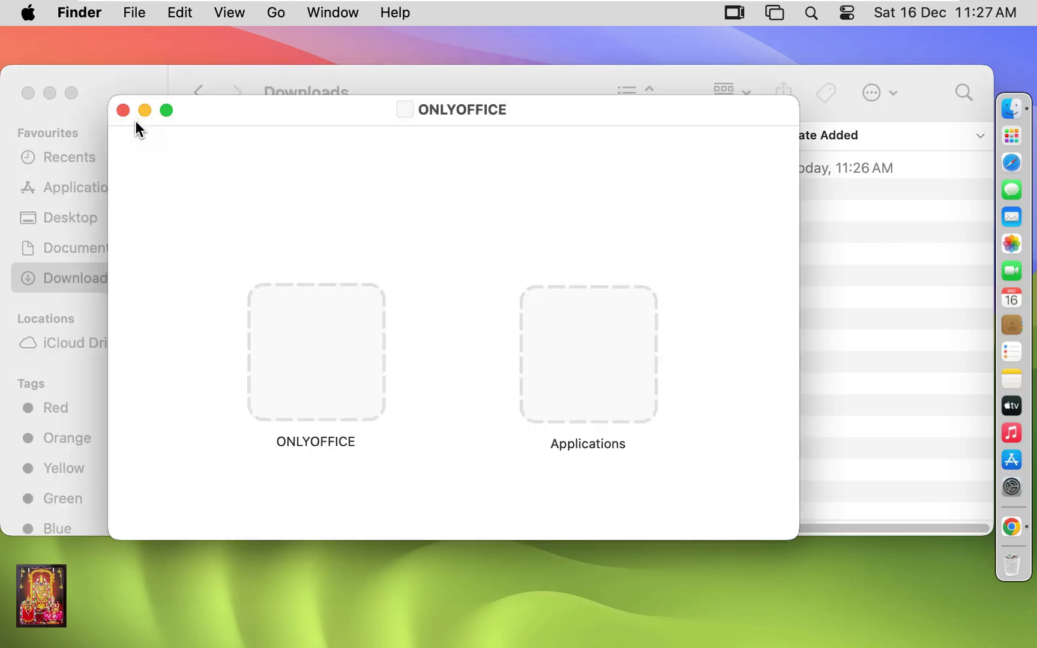
click(140, 77)
- Drag the ONLYOFFICE app onto Applications and let the 911.2 MB copy finish
click(29, 93)
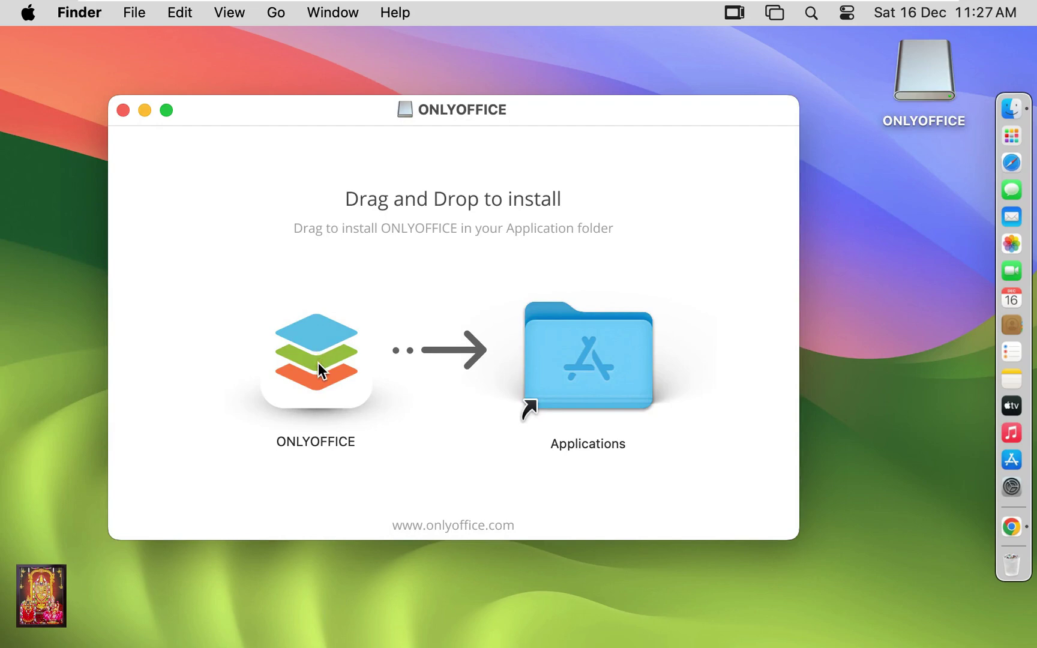
drag(318, 361, 521, 313)
click(330, 118)
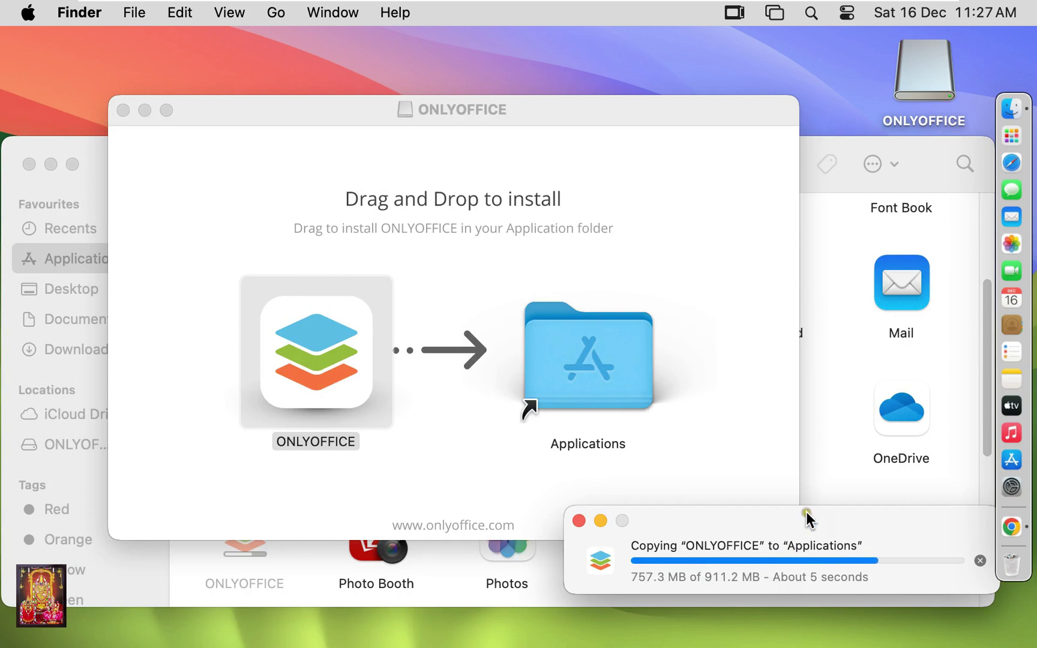
drag(806, 511, 747, 510)
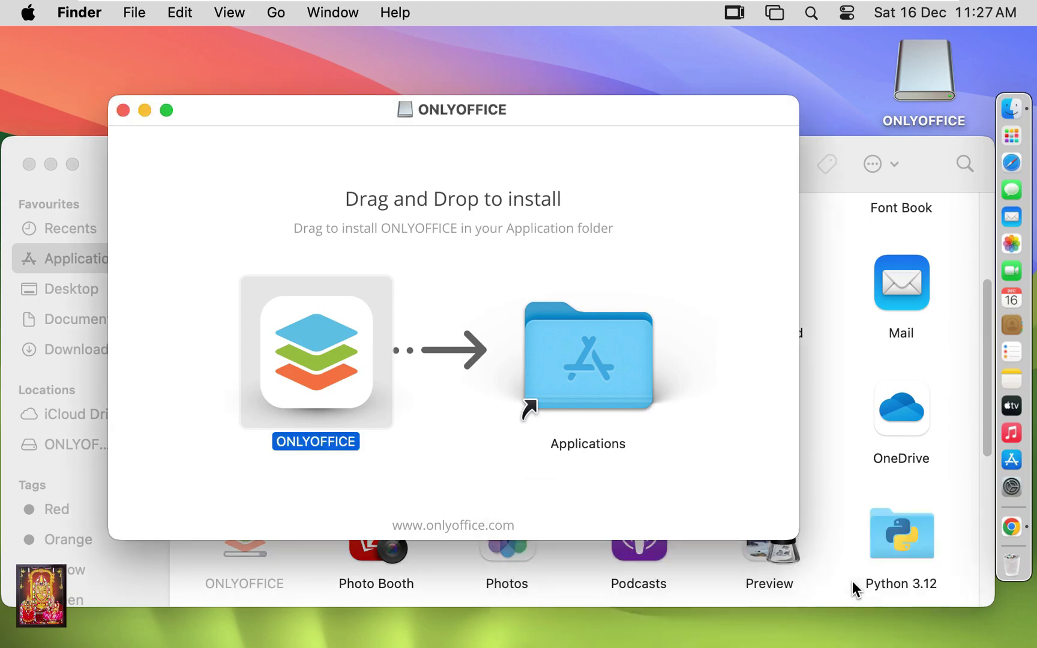
- Close the ONLYOFFICE installer and Applications windows, then eject the ONLYOFFICE volume
click(122, 110)
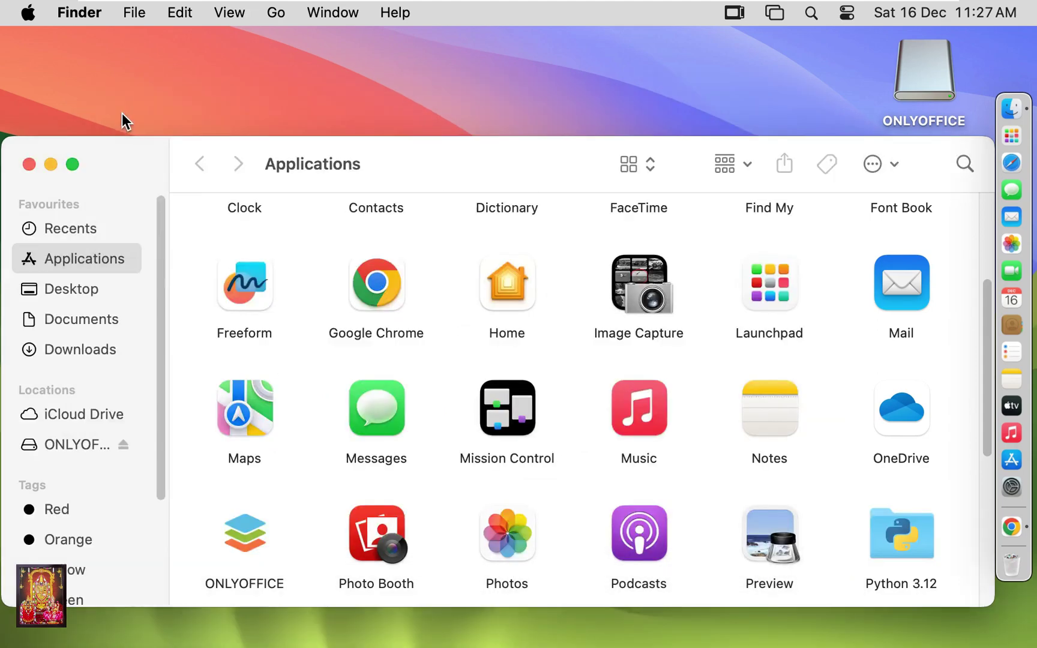
click(29, 165)
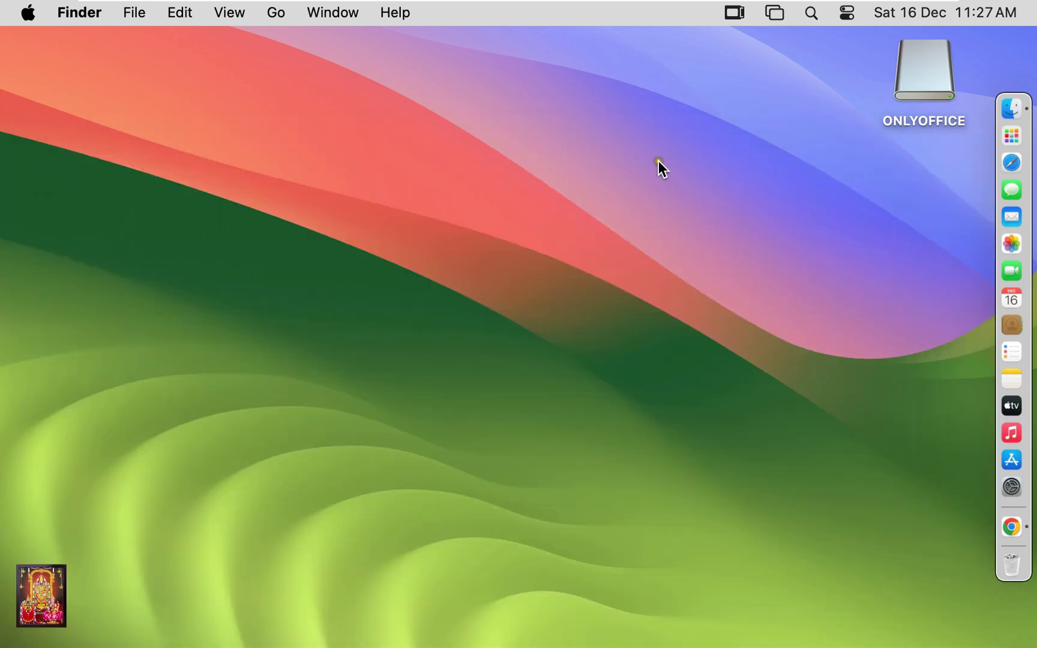
right_click(915, 67)
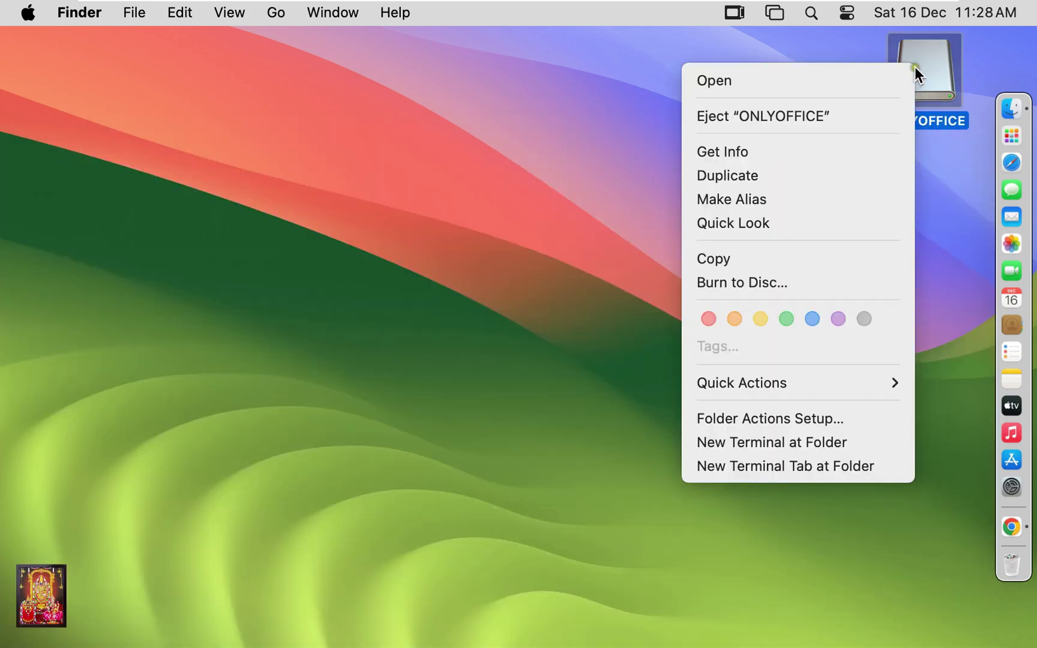
click(793, 123)
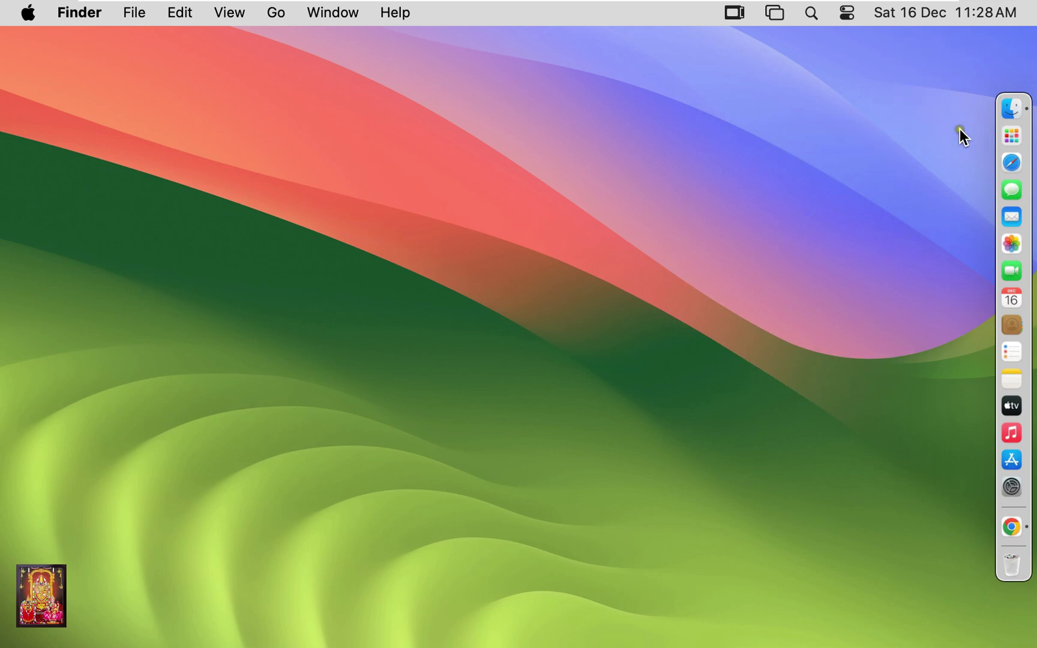
- Launch ONLYOFFICE from Launchpad's second page and approve opening the internet-downloaded app
click(1007, 140)
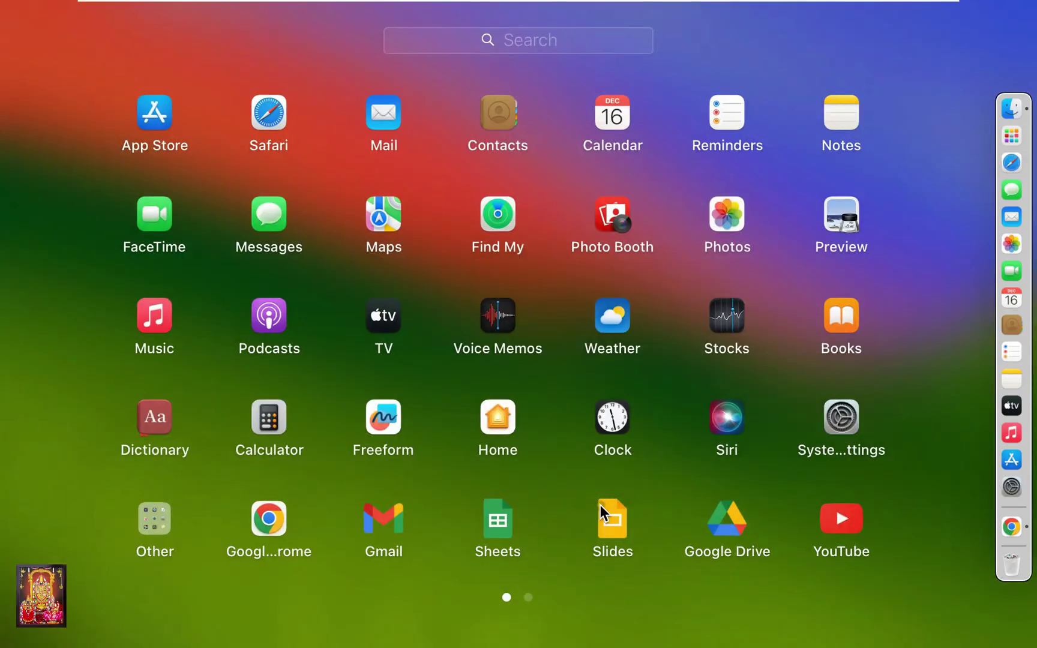
click(528, 597)
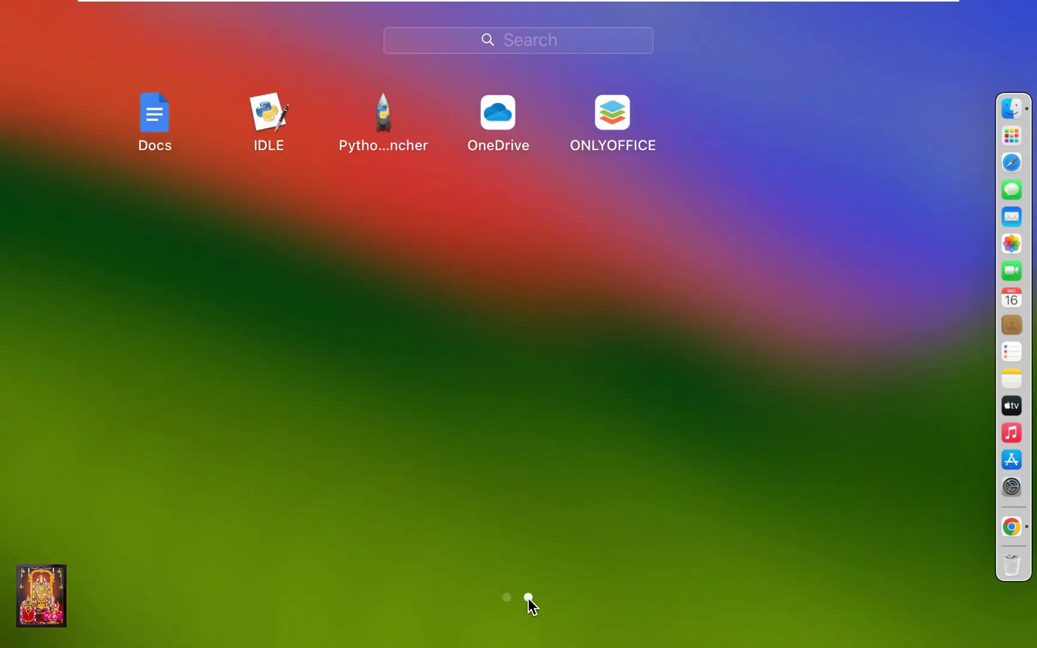
click(613, 117)
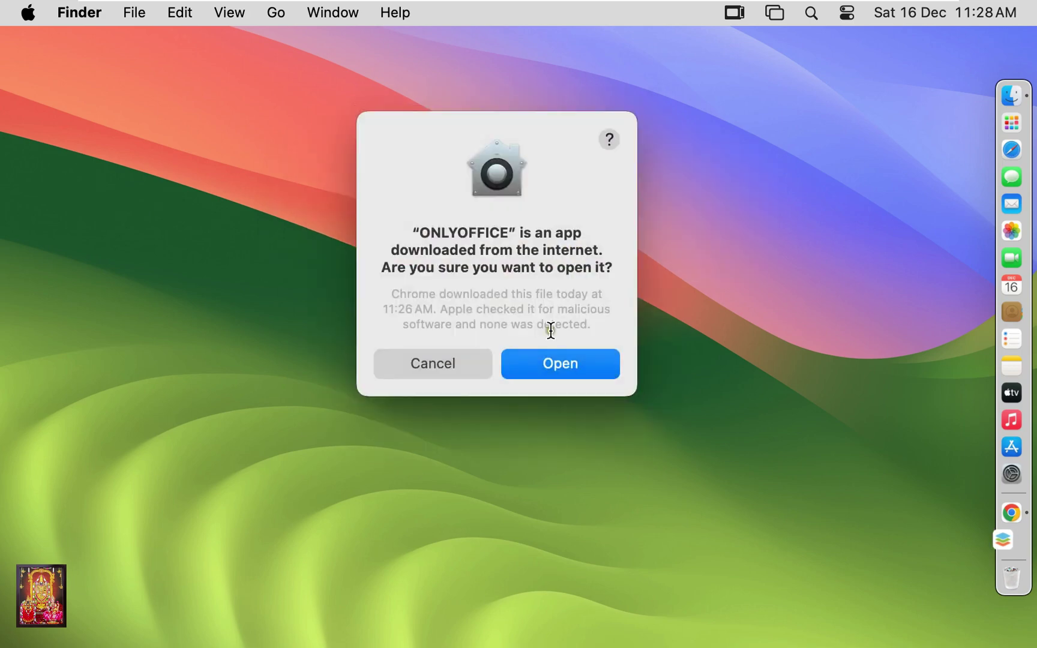
click(551, 365)
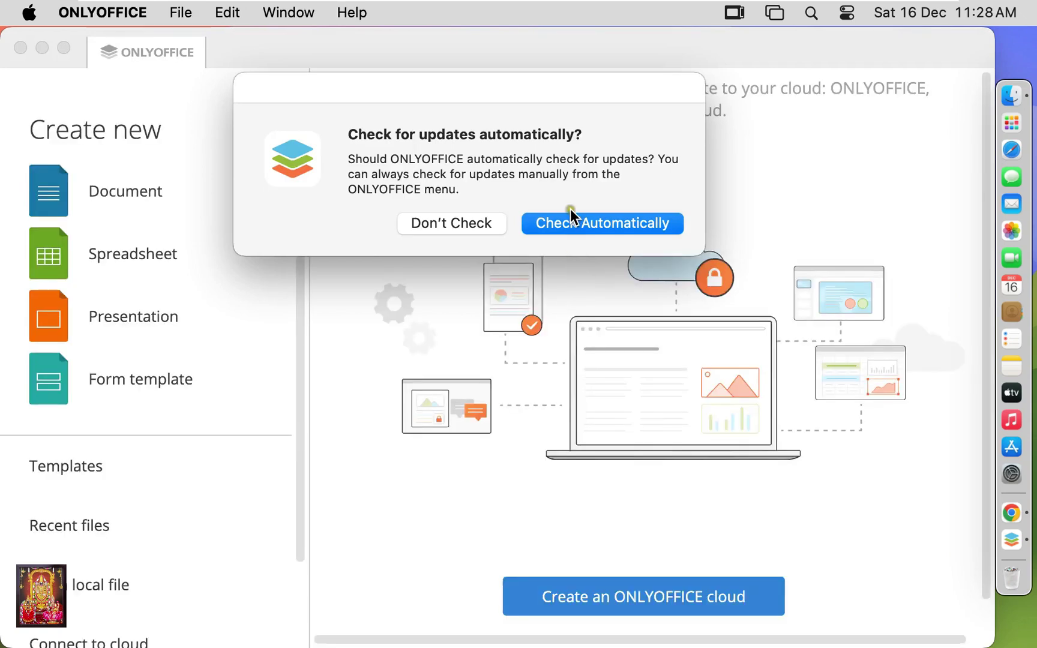
- Enable automatic update checks and create a new blank text document
click(566, 221)
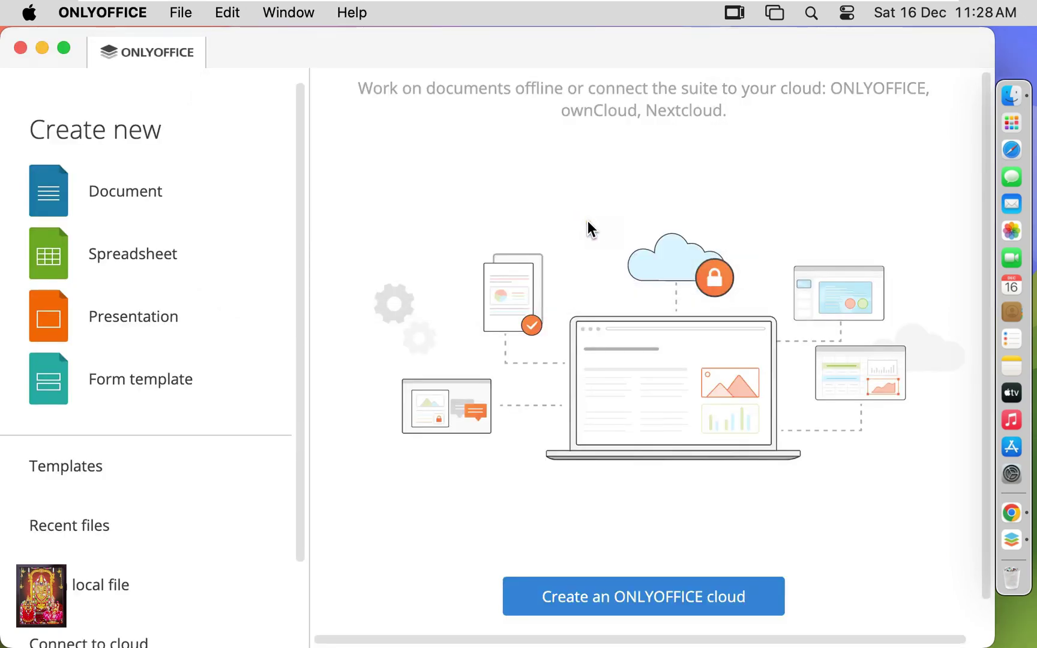
click(586, 220)
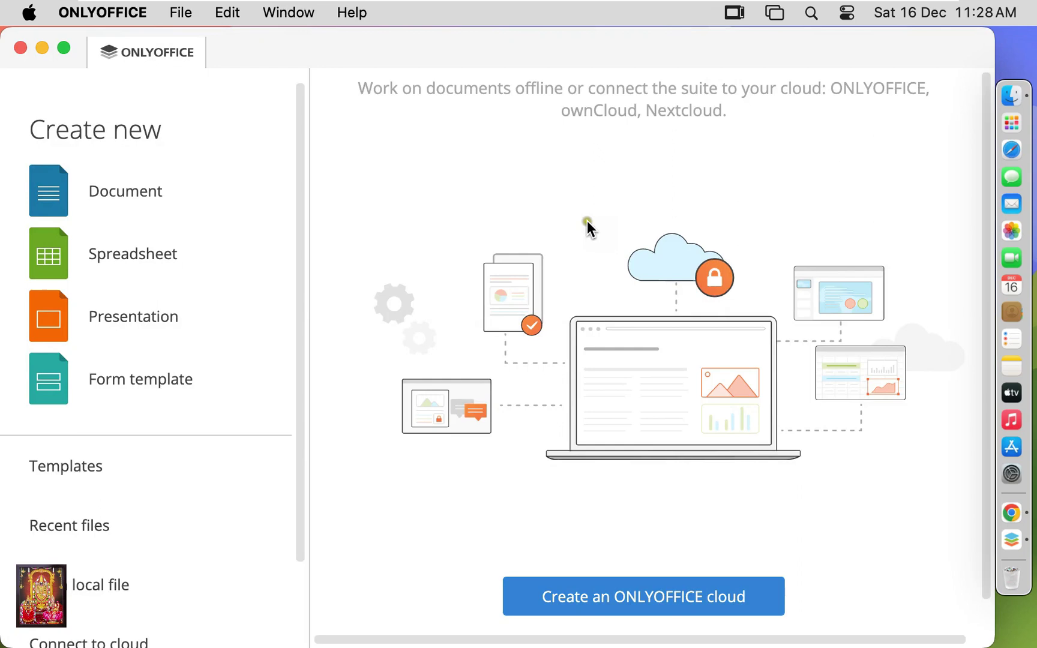
click(118, 192)
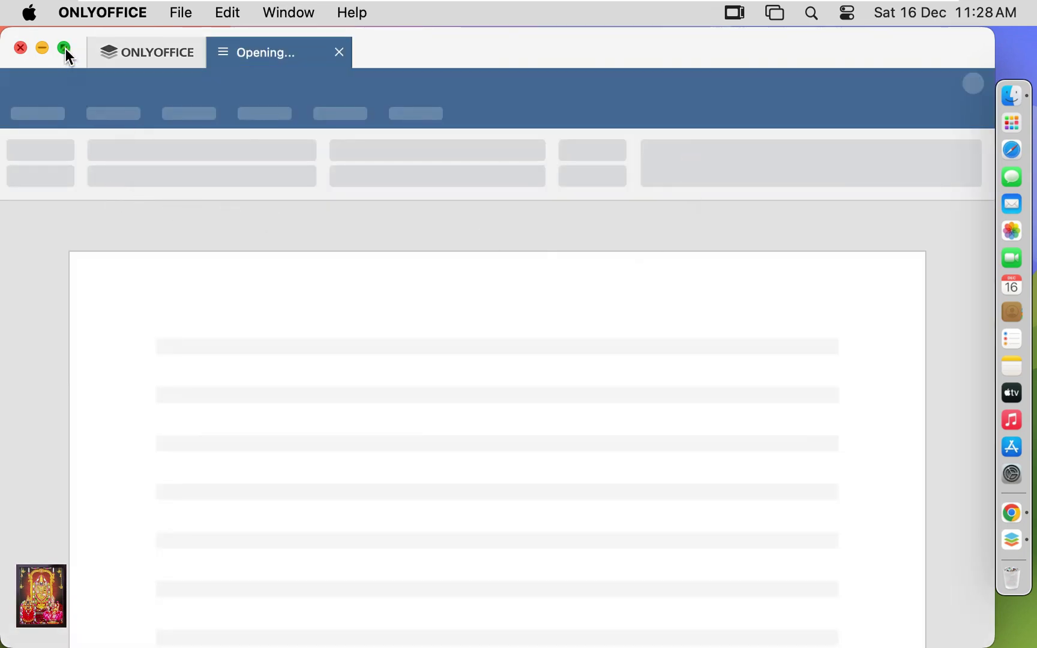
- Put Document 1.docx in full screen and browse the Insert, Draw, Layout and References tabs
mouse_move(65, 48)
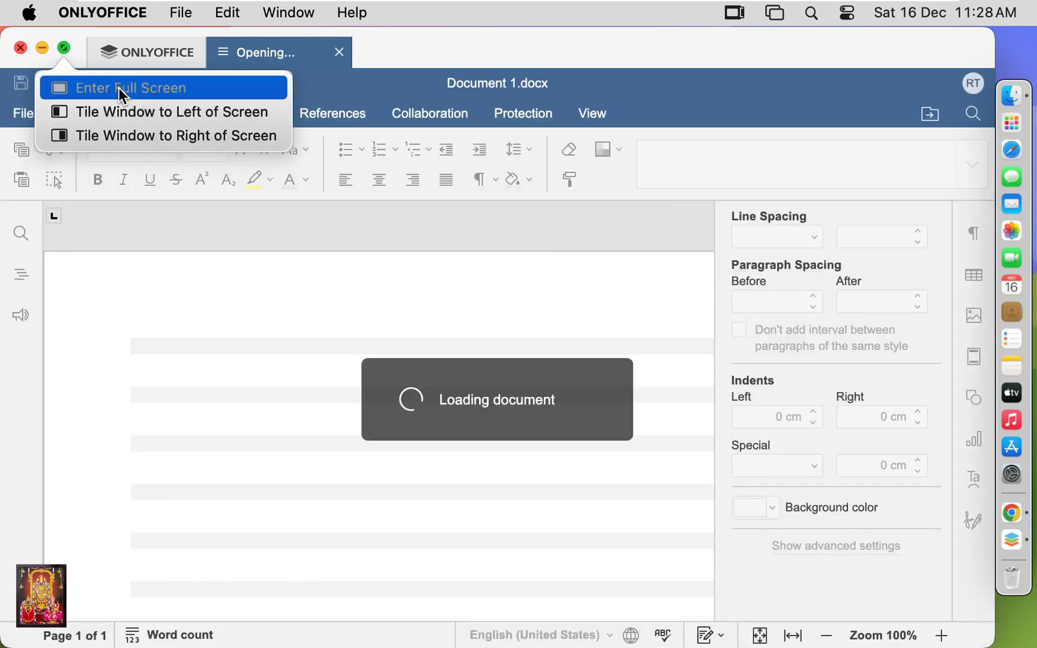
click(119, 87)
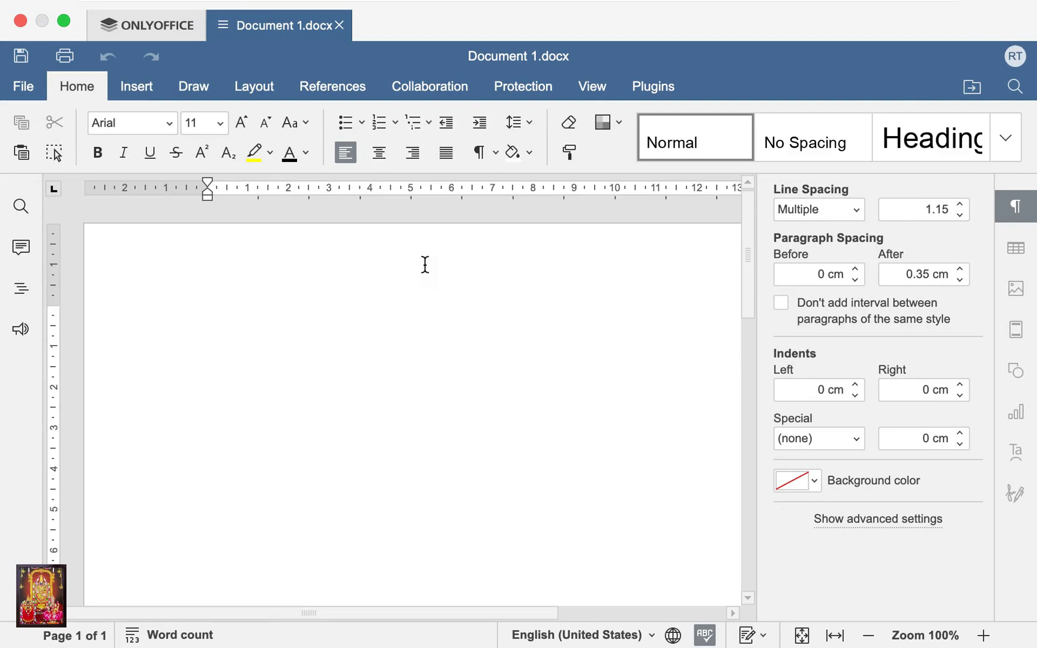
click(139, 87)
click(184, 88)
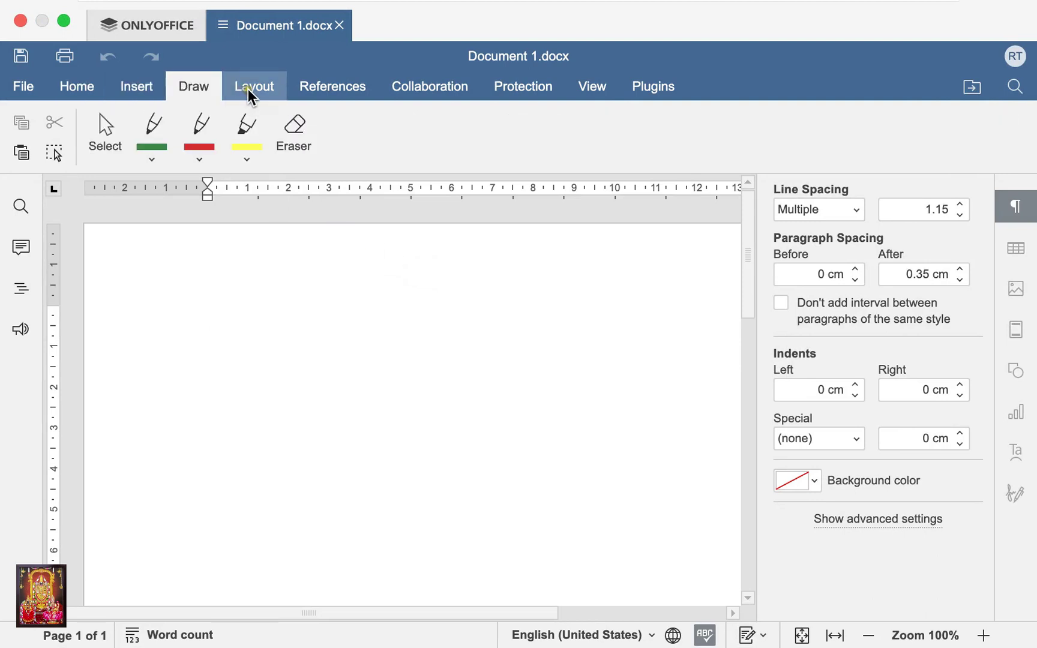
click(249, 91)
click(330, 91)
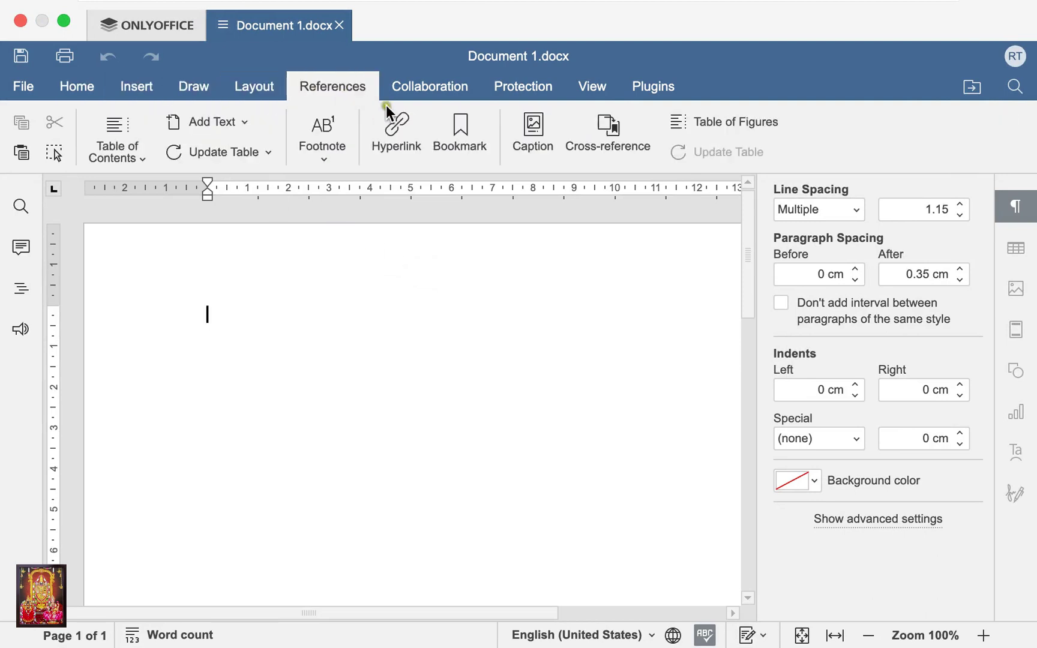
click(429, 265)
- Close Document 1.docx, create a blank spreadsheet and select cells D5 and E5
click(339, 25)
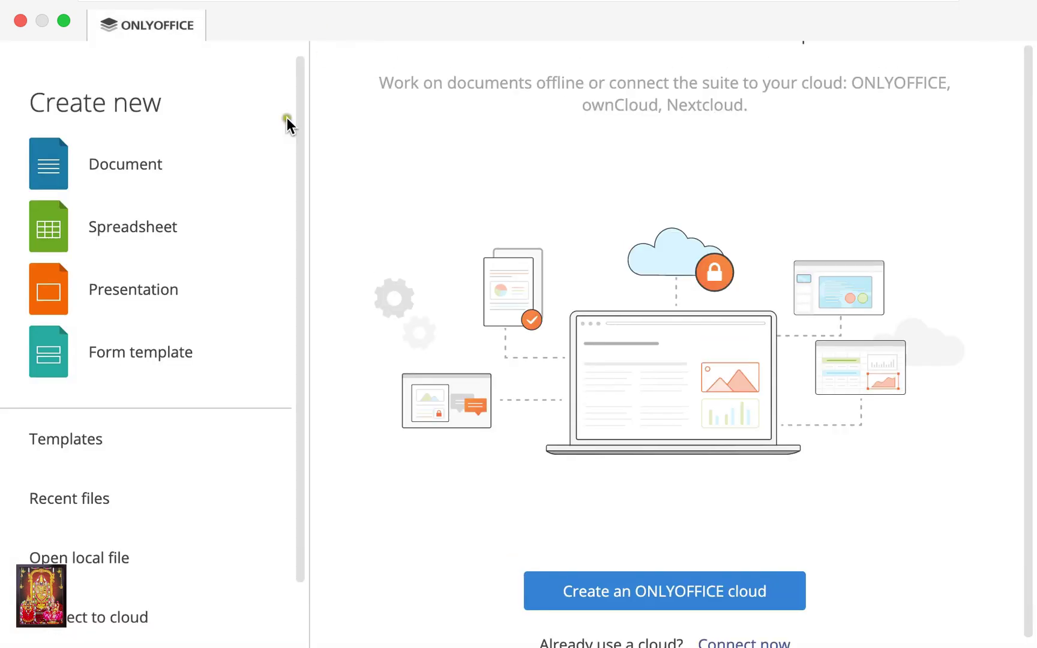
click(142, 228)
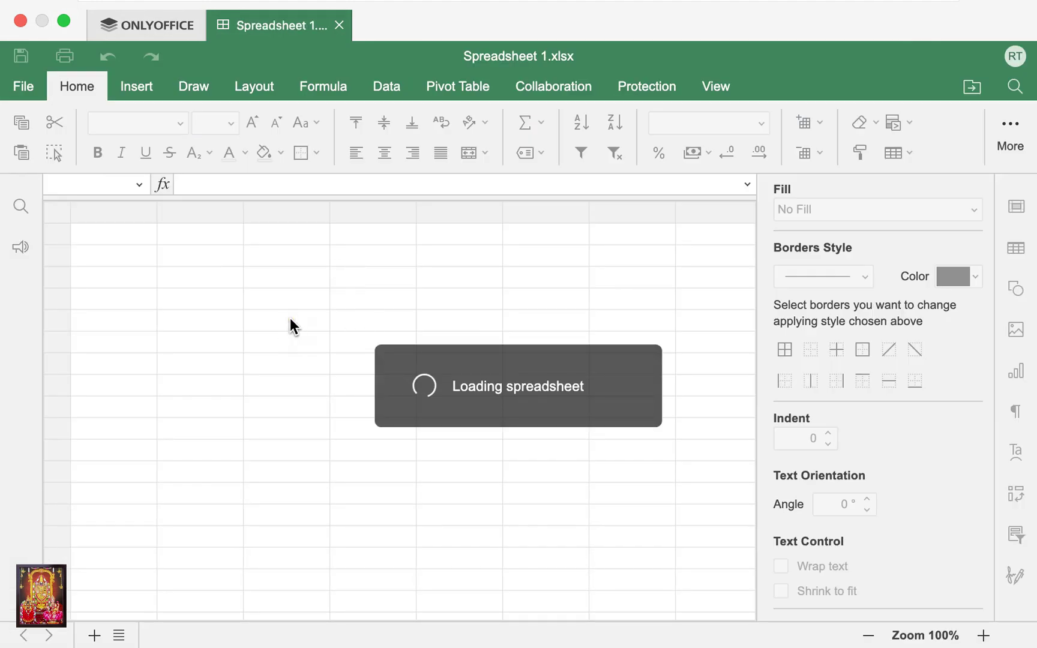
click(290, 318)
click(353, 317)
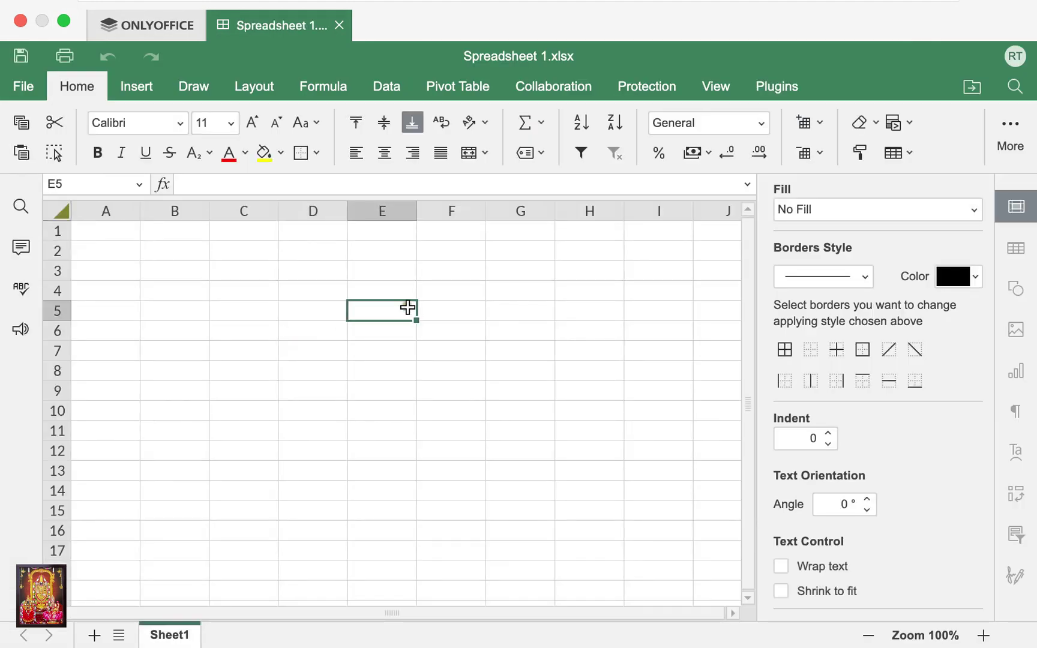
- Browse the Formula, Data and Layout tabs, then close Spreadsheet 1
click(354, 87)
click(377, 90)
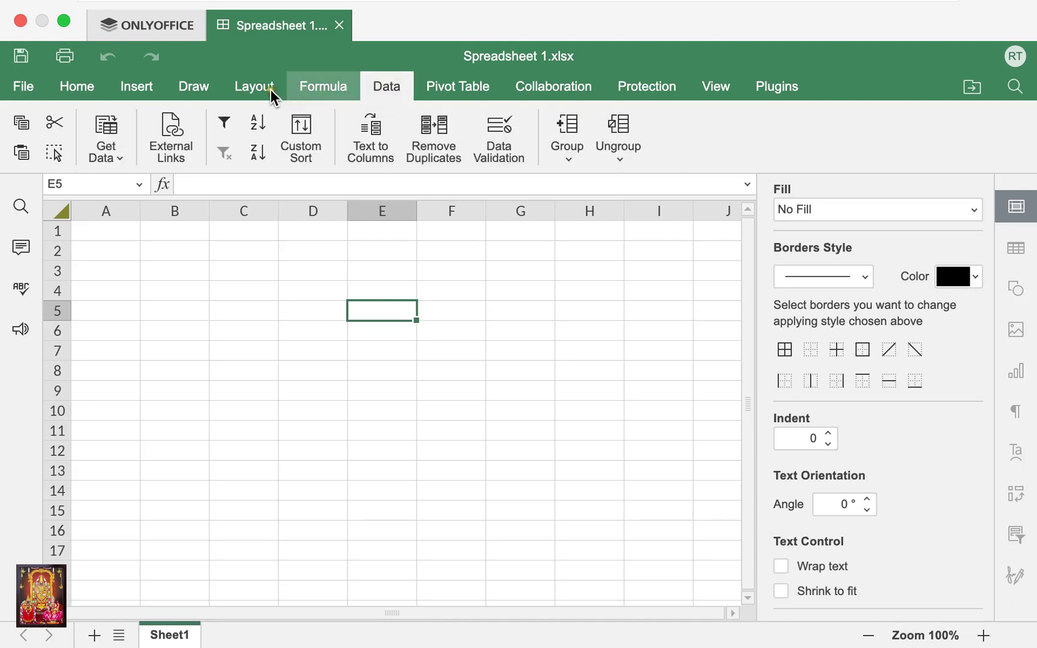
click(267, 90)
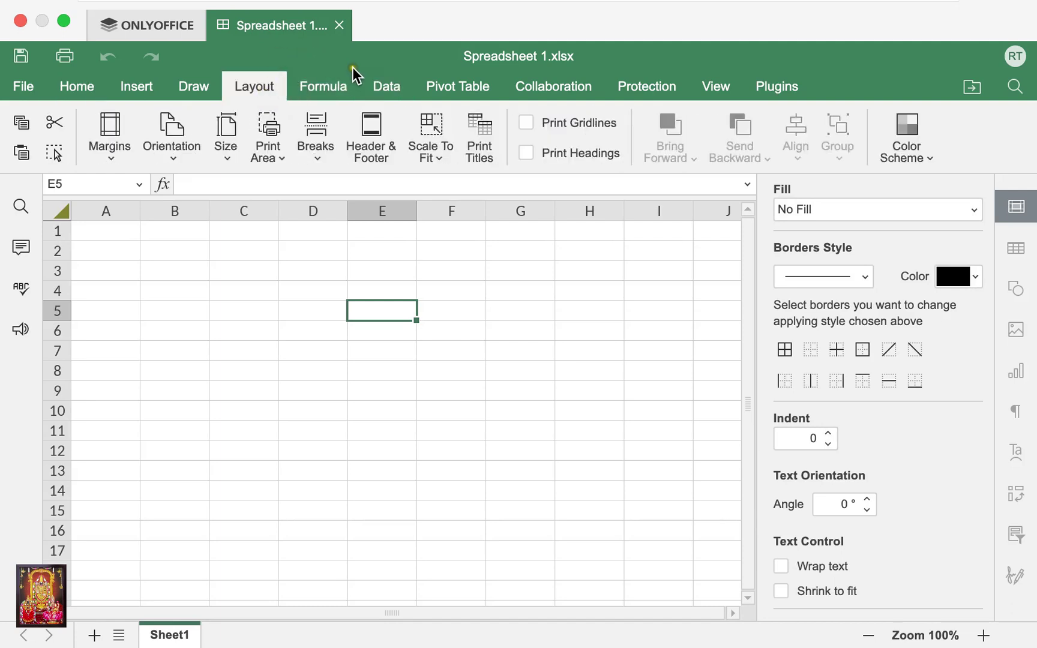
click(339, 26)
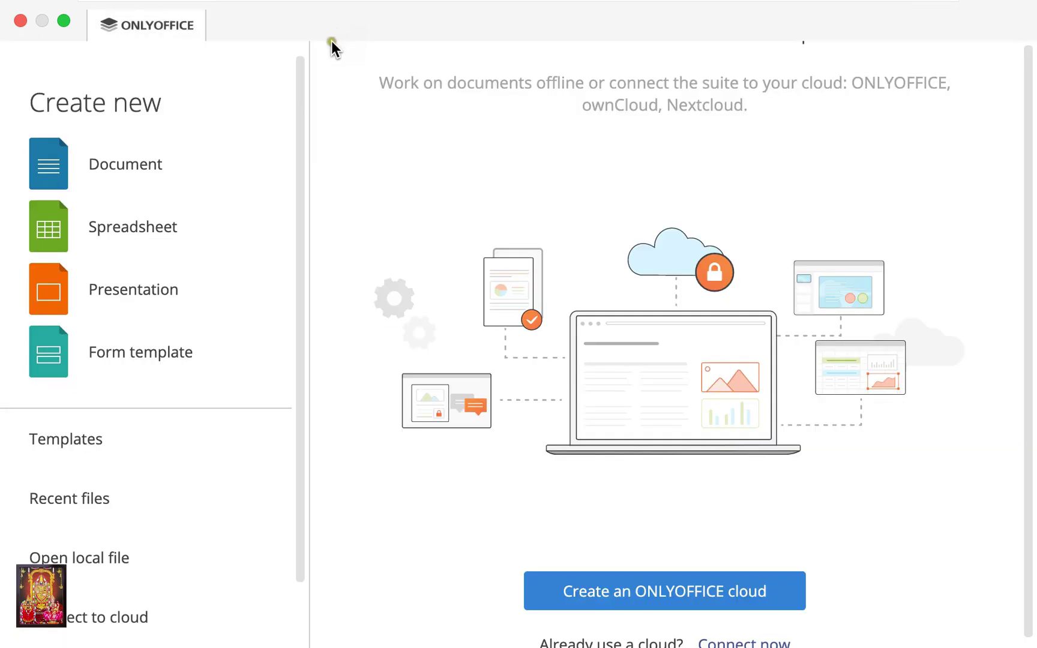
- Open a blank Presentation 1.pptx, close its tab, then close the ONLYOFFICE window
click(145, 294)
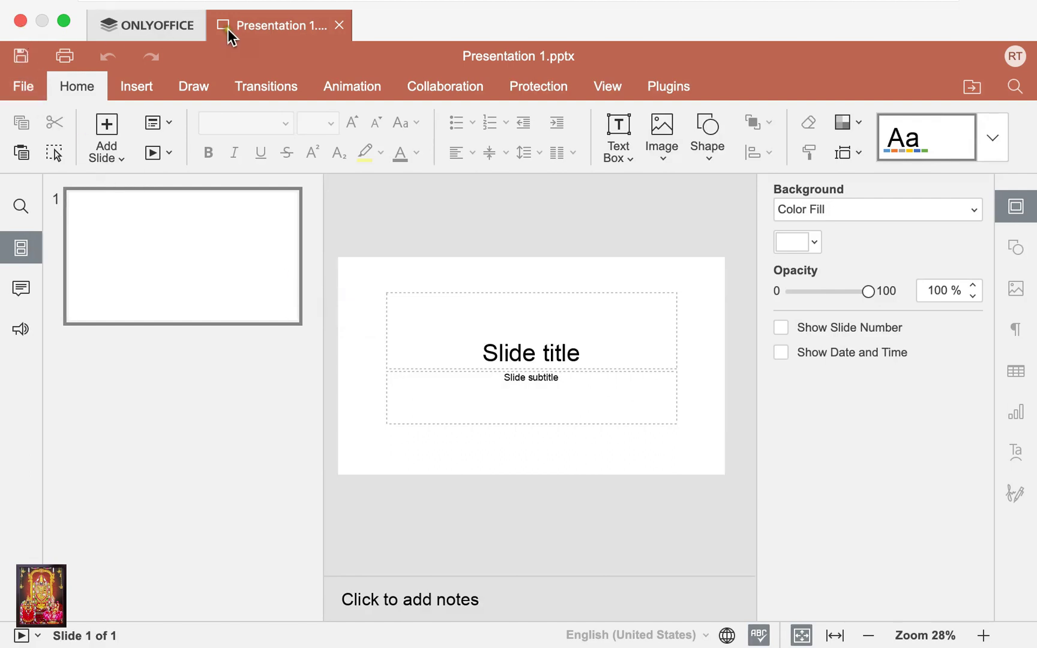
click(339, 25)
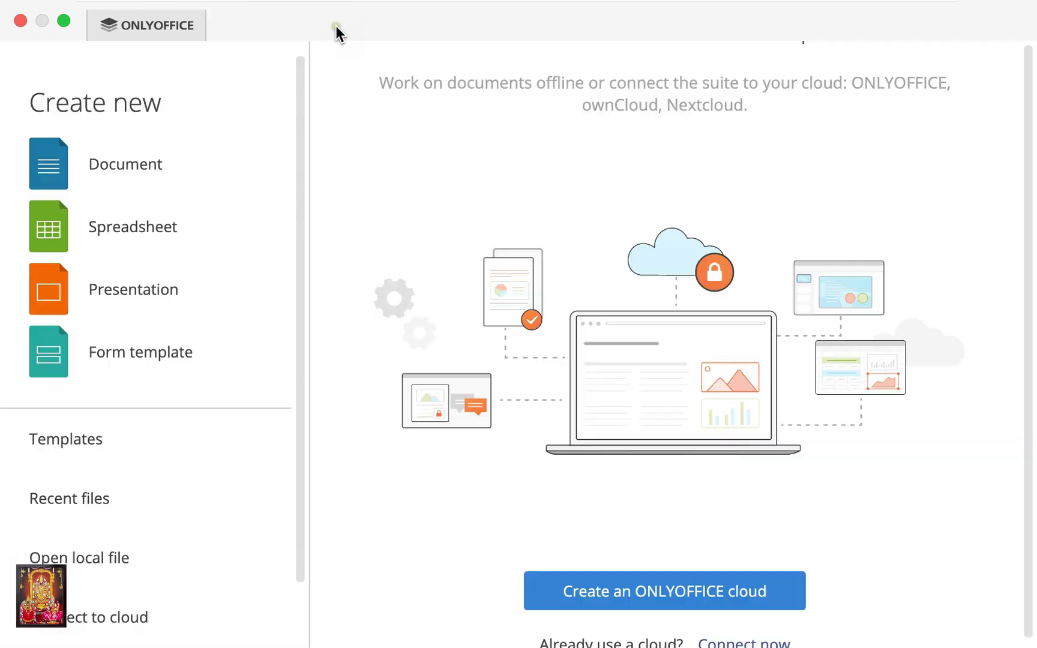
click(18, 20)
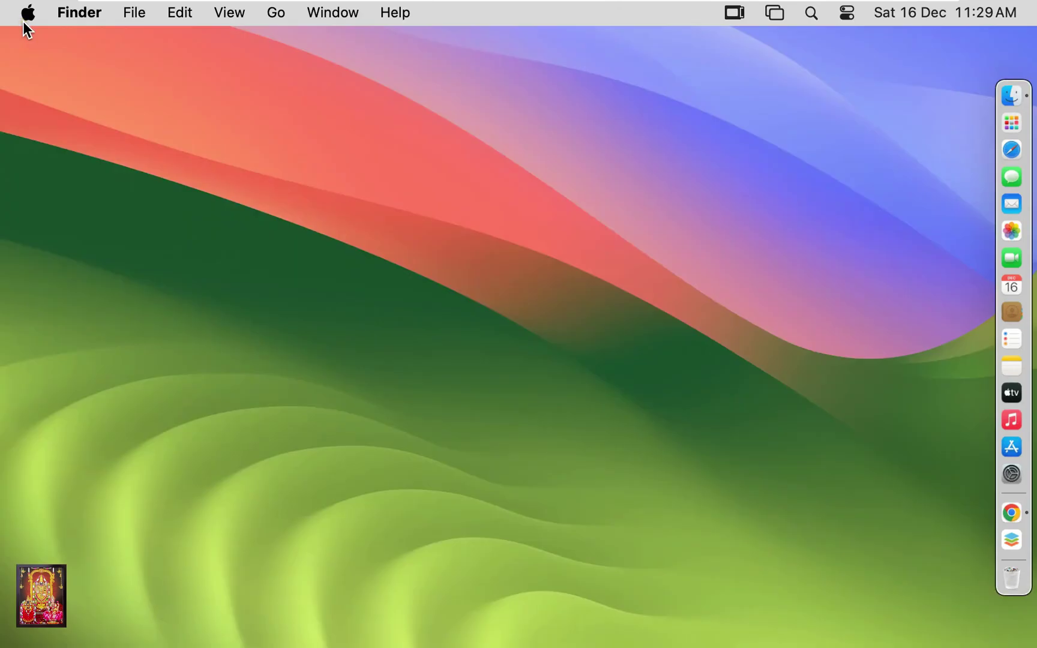